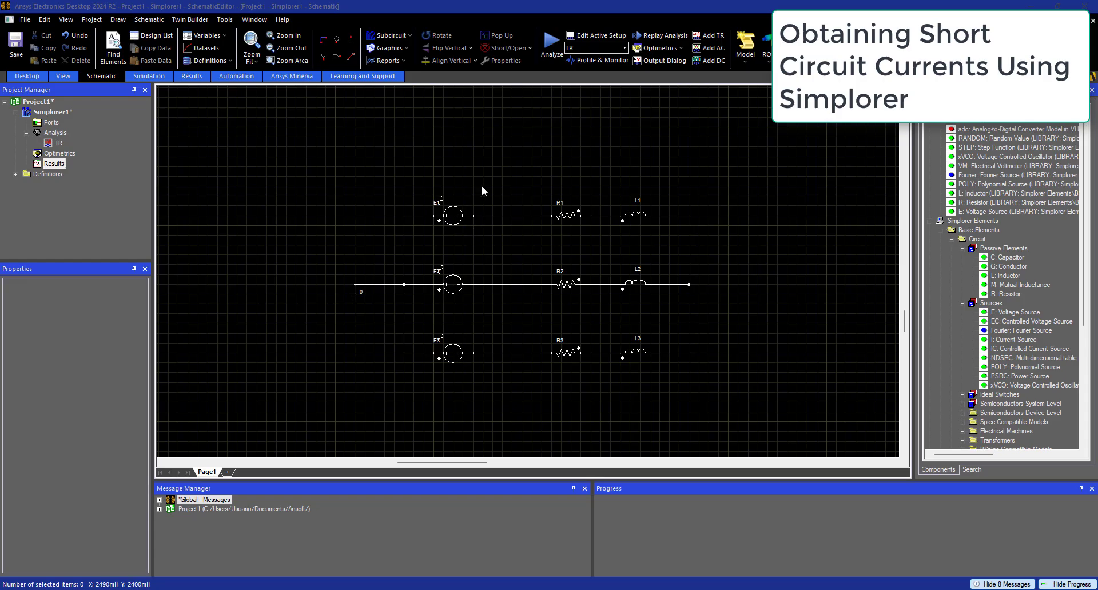
Review E1's settings: RMS U/sqrt(3), frequency f, Time Controlled waveform kept as Sine.
double_click(453, 215)
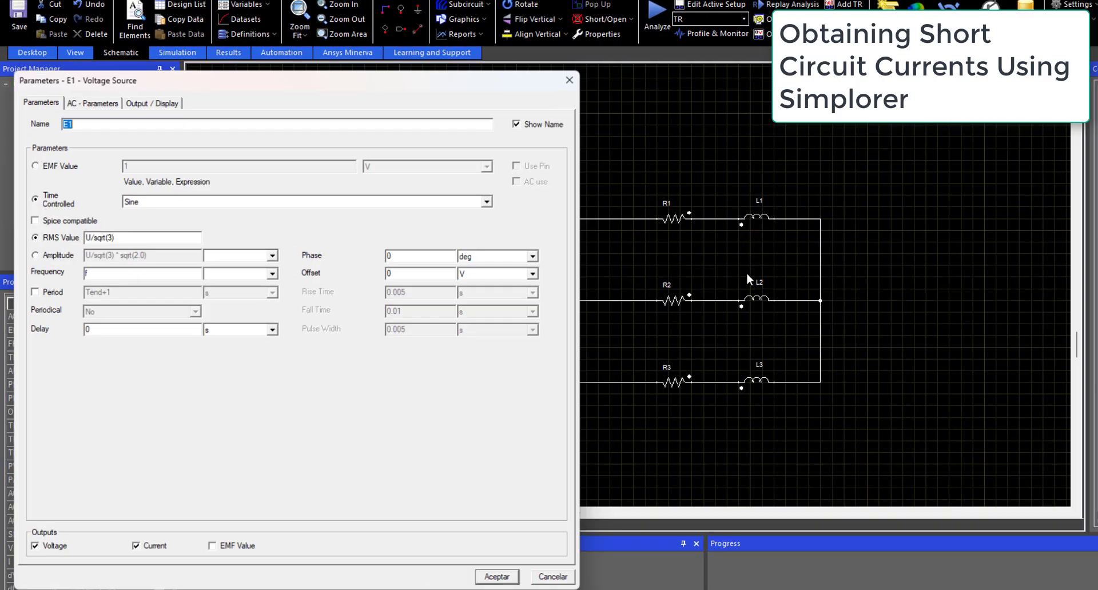
left_click_drag(142, 236, 52, 232)
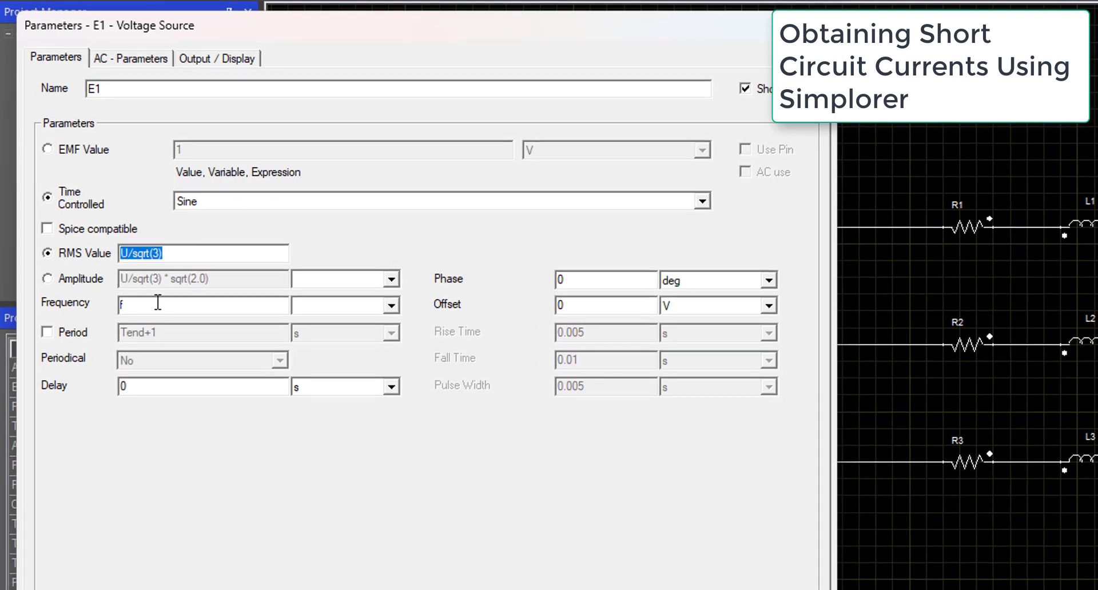
left_click_drag(156, 306, 87, 311)
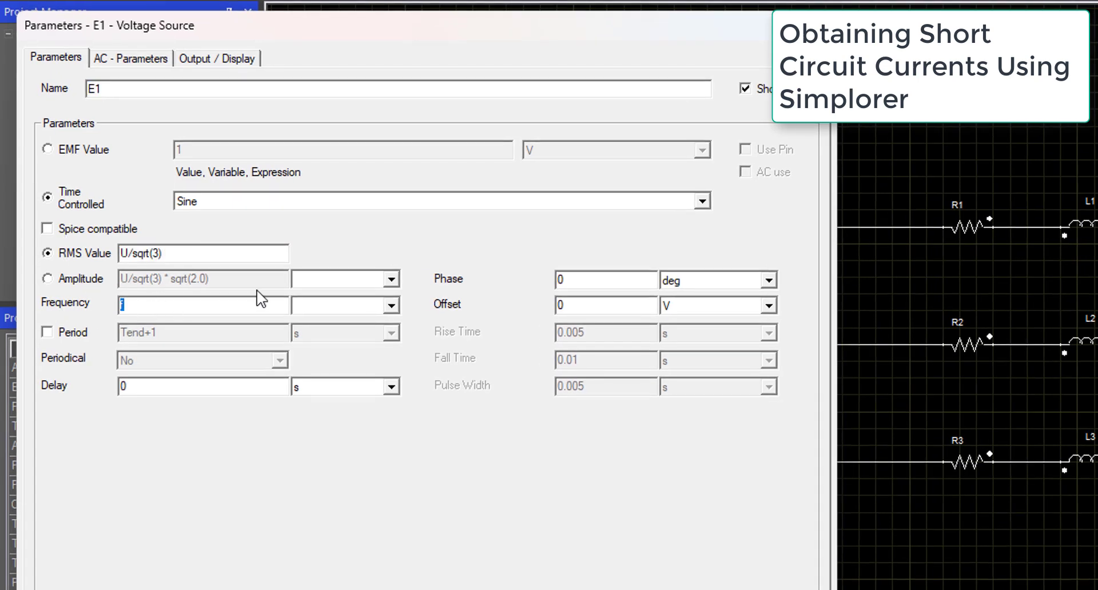
left_click(206, 202)
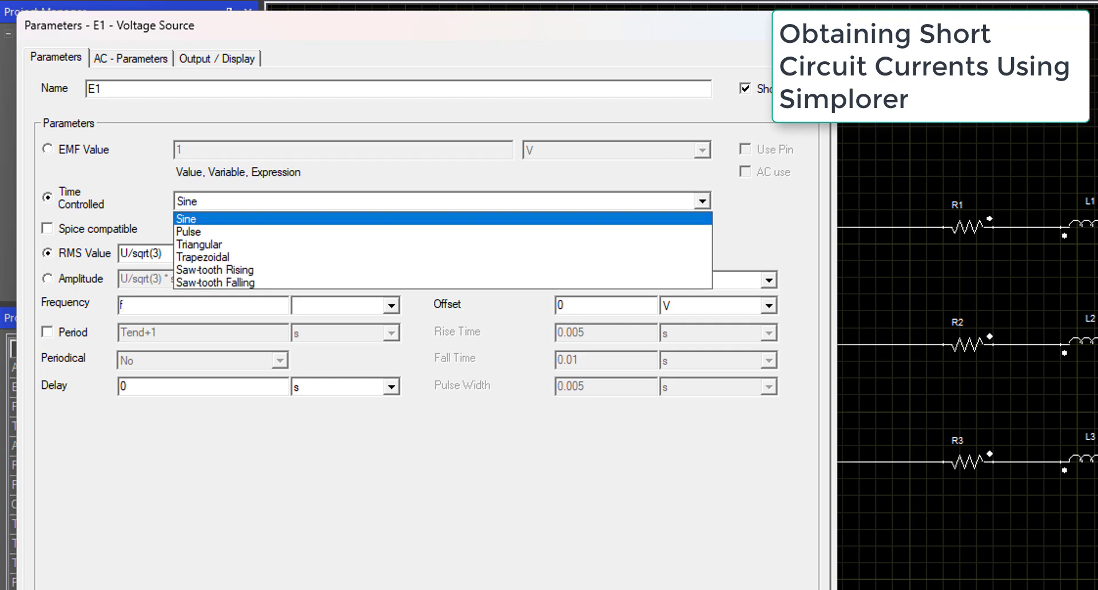
left_click(207, 216)
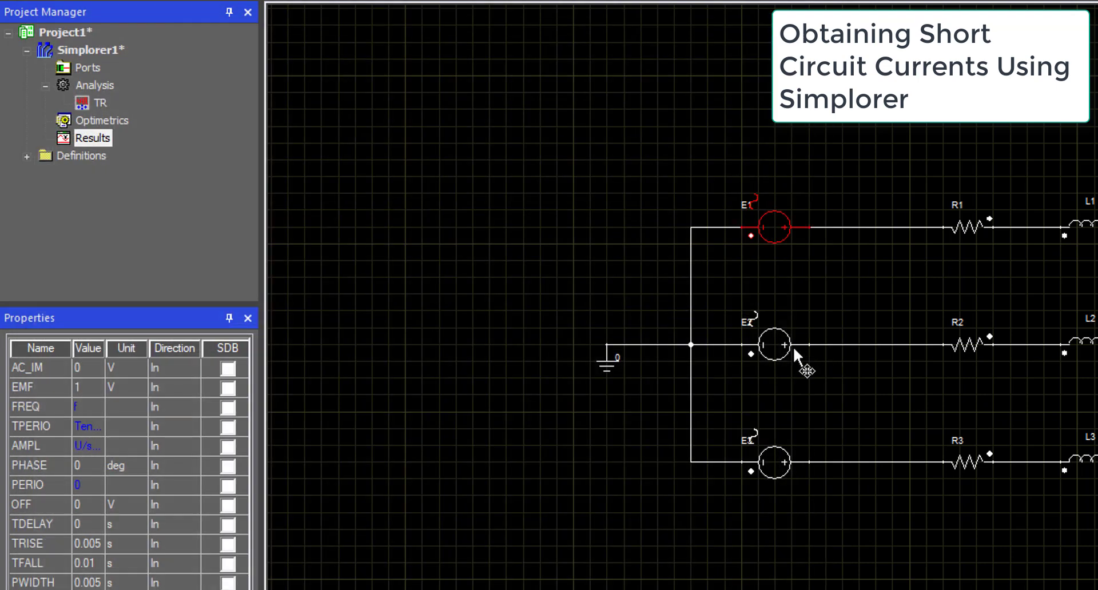
Check the E2 and E3 source parameters (phases −120 and −240 deg) and close them.
double_click(793, 346)
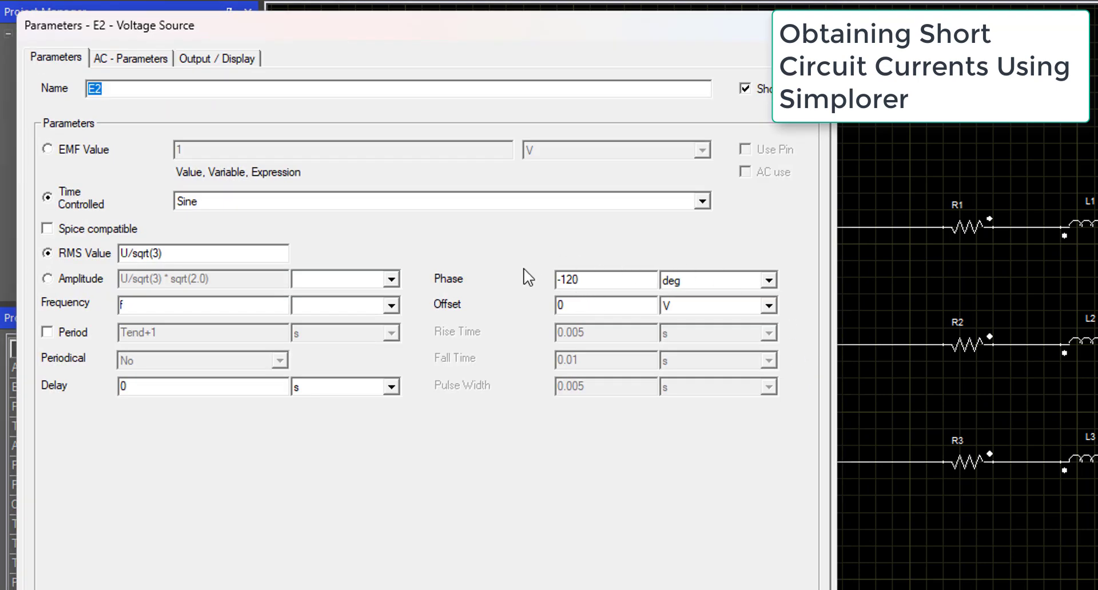
key("Return")
double_click(775, 465)
key("Return")
Display the design variables f, Xl, Res and U.
left_click(1081, 224)
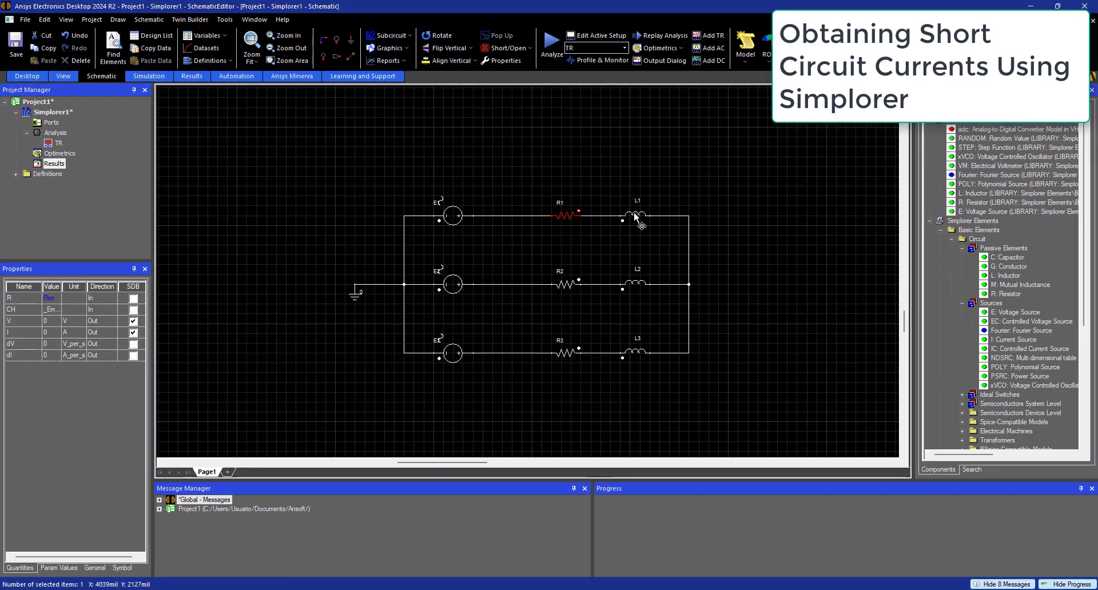
left_click(575, 158)
left_click(52, 112)
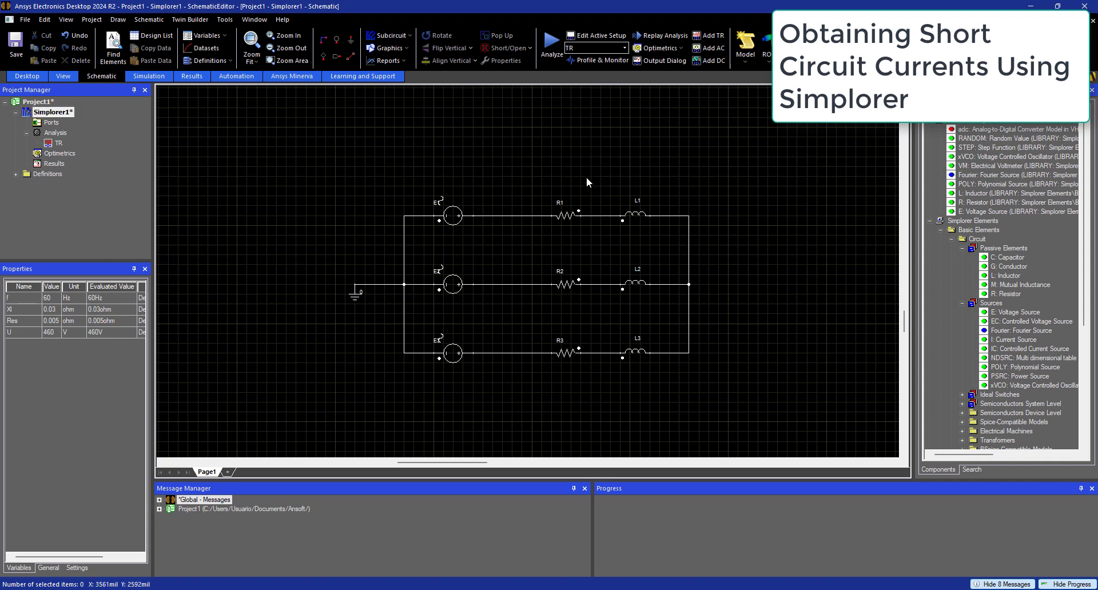
Check L1's inductance formula, then run the TR transient analysis.
left_click(634, 218)
double_click(634, 218)
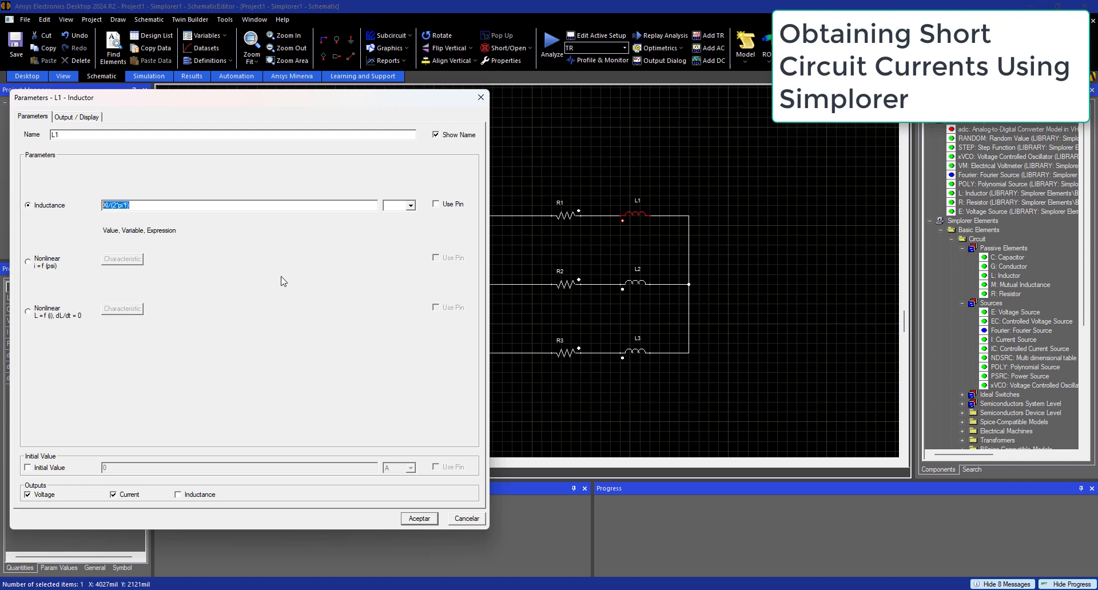
left_click(482, 98)
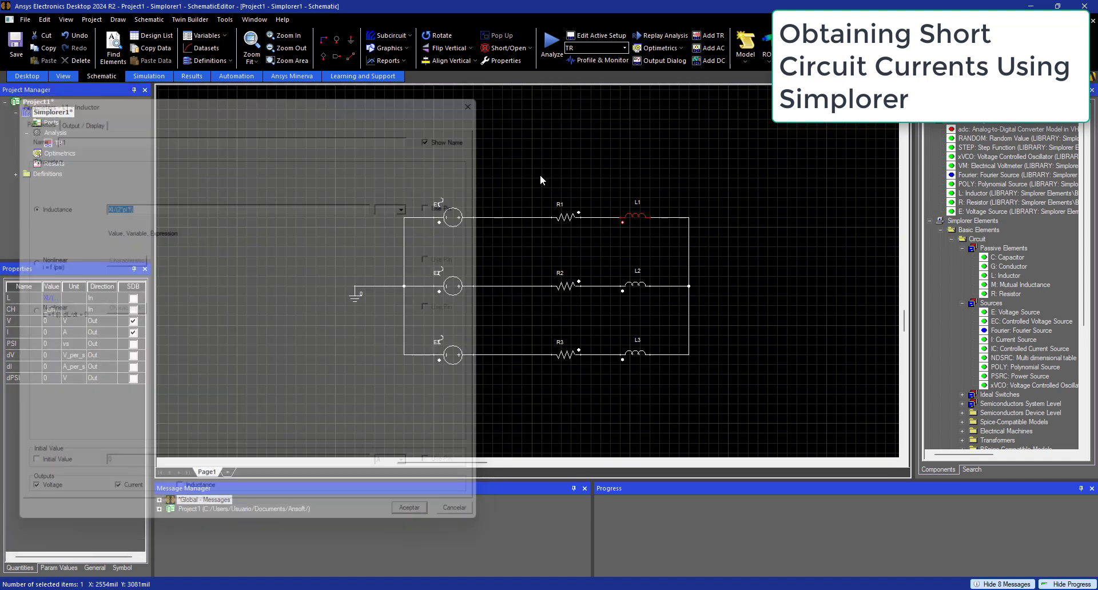
left_click(759, 220)
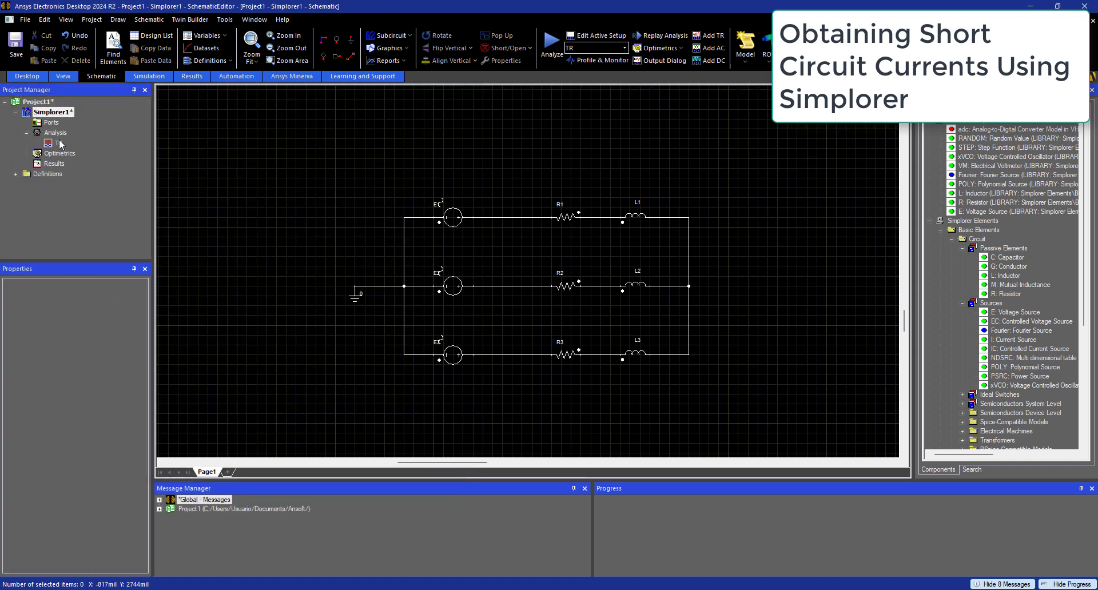
right_click(60, 144)
left_click(85, 221)
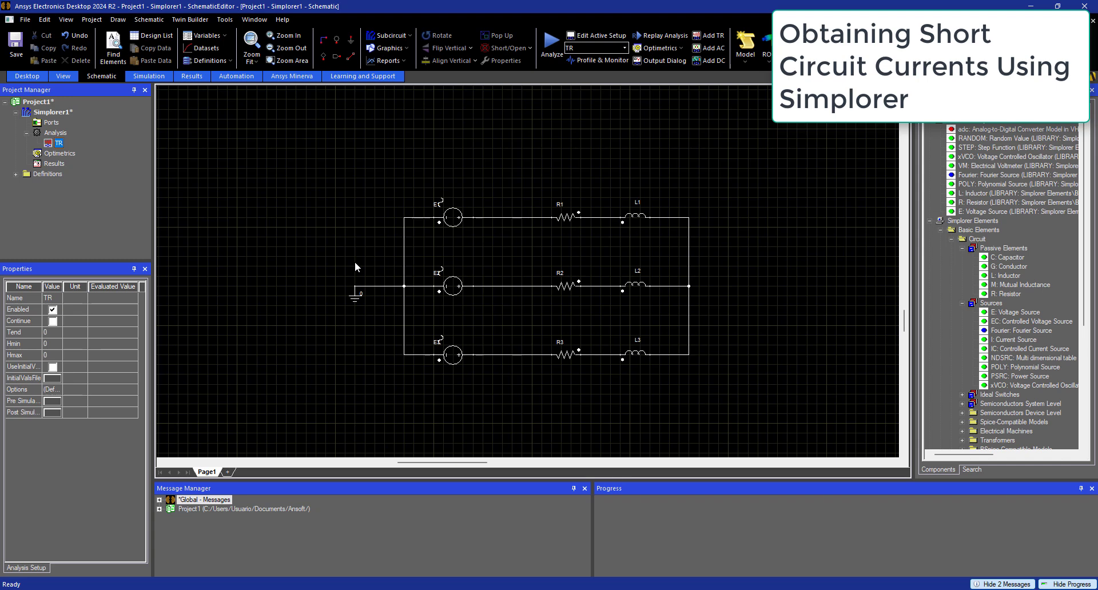
Create a standard report plotting E1.I, E2.I and E3.I over time.
right_click(55, 164)
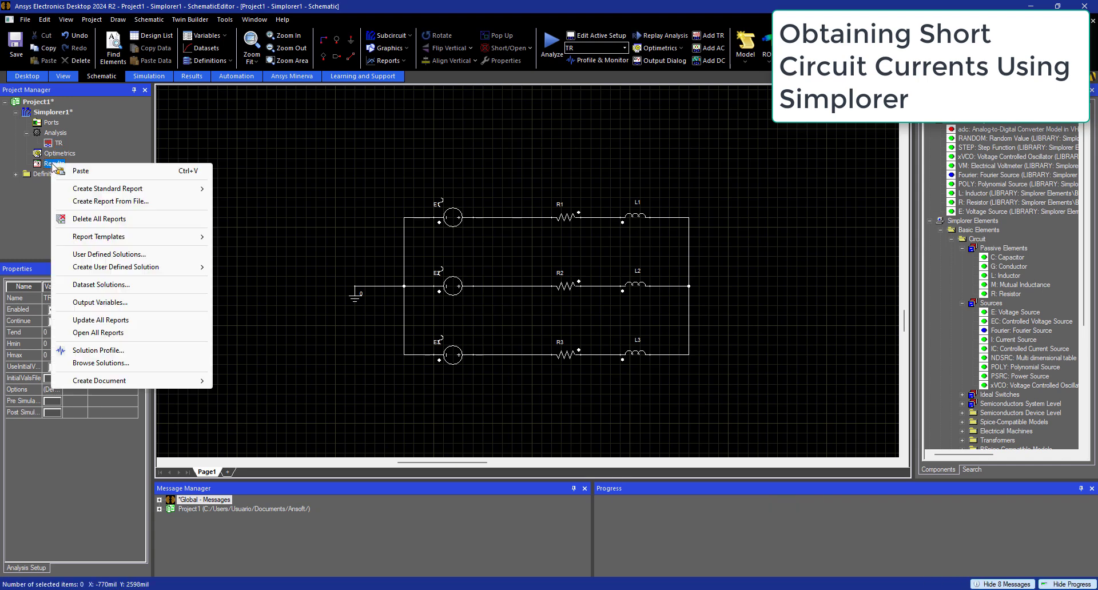
mouse_move(137, 189)
left_click(315, 204)
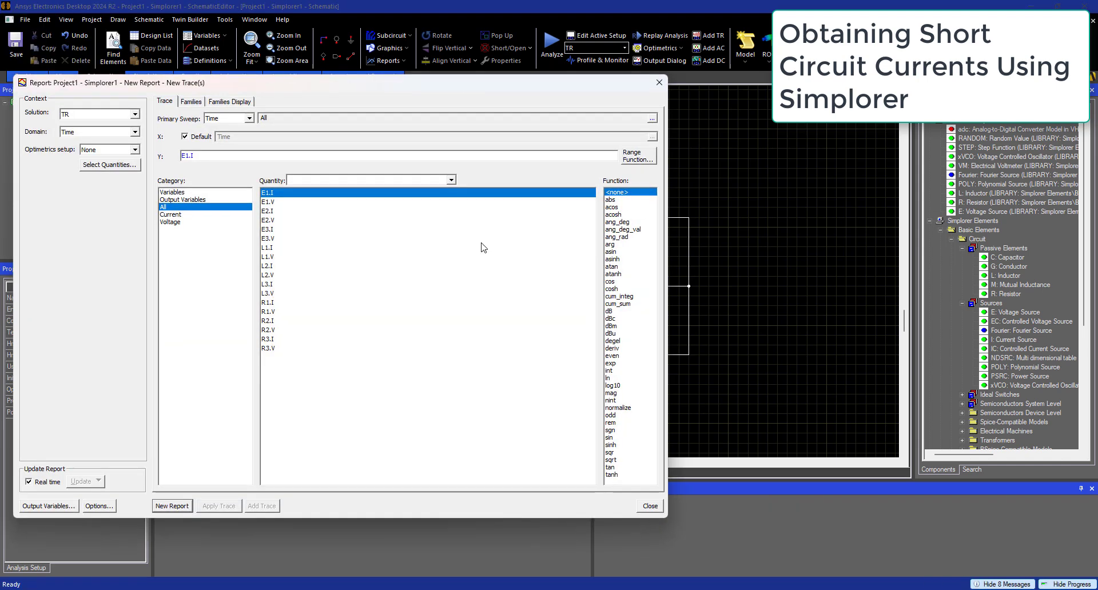
left_click(267, 211, "ctrl")
left_click(267, 229, "ctrl")
left_click(171, 506)
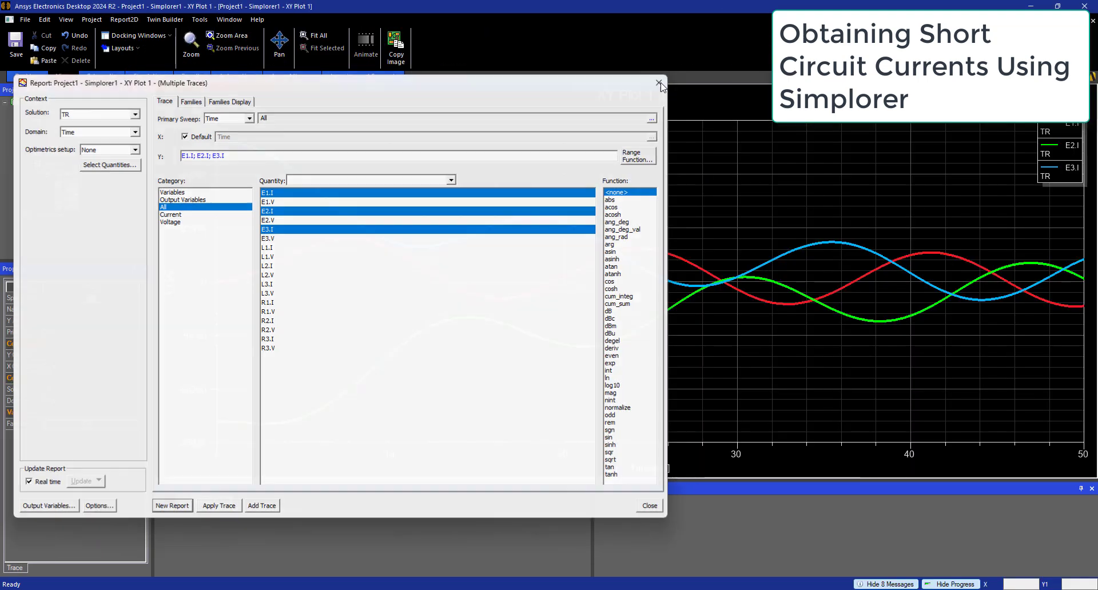
left_click(659, 83)
Add markers at 10 ms on the E3.I, E1.I and E2.I curves.
right_click(649, 144)
mouse_move(738, 152)
left_click(801, 152)
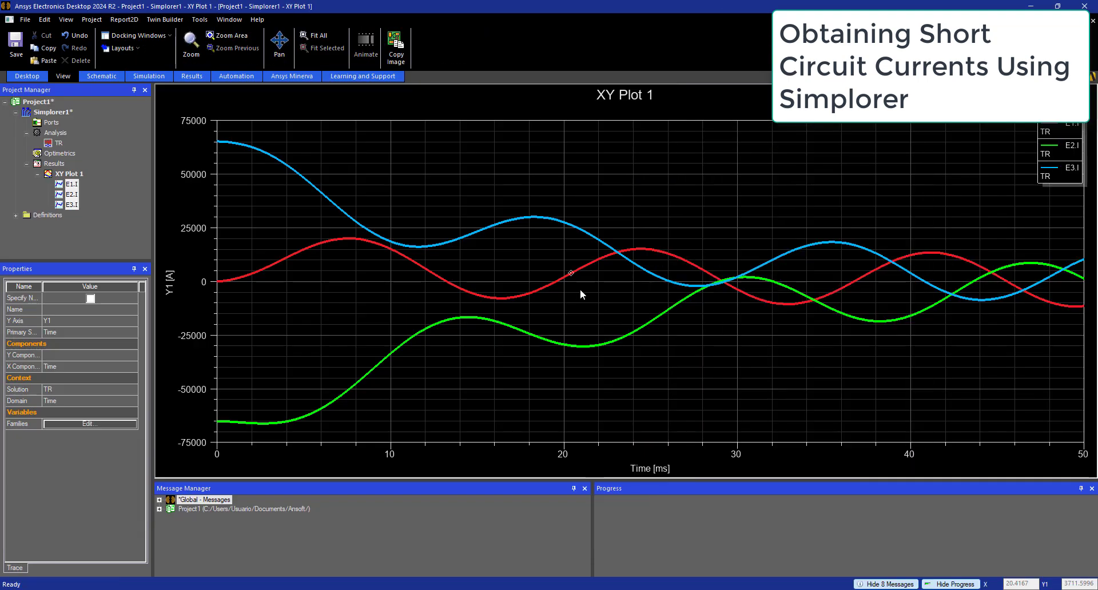
left_click(390, 241)
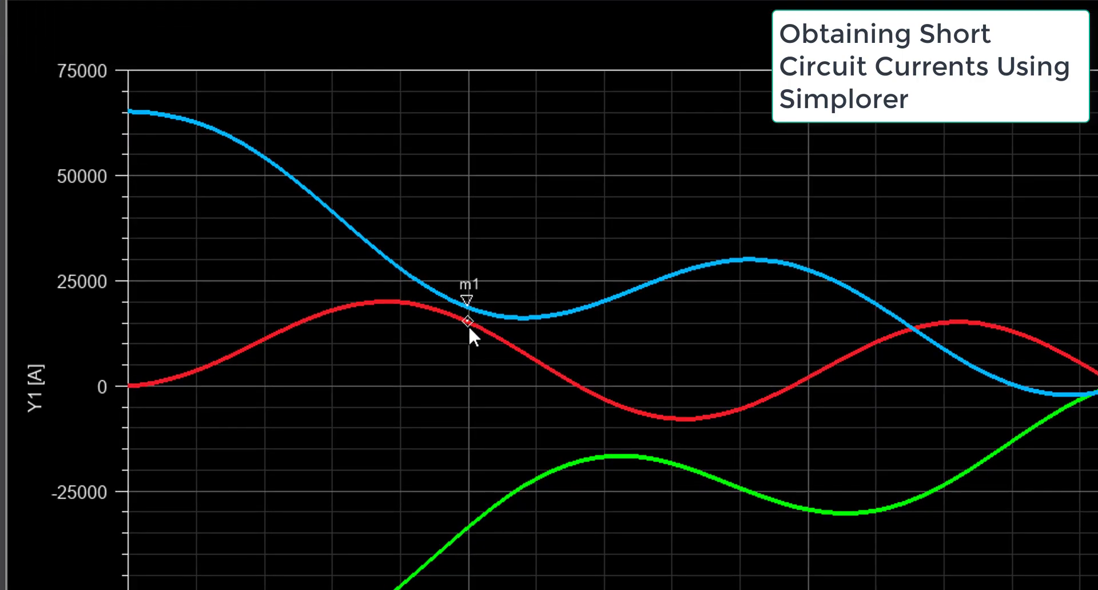
left_click(389, 251)
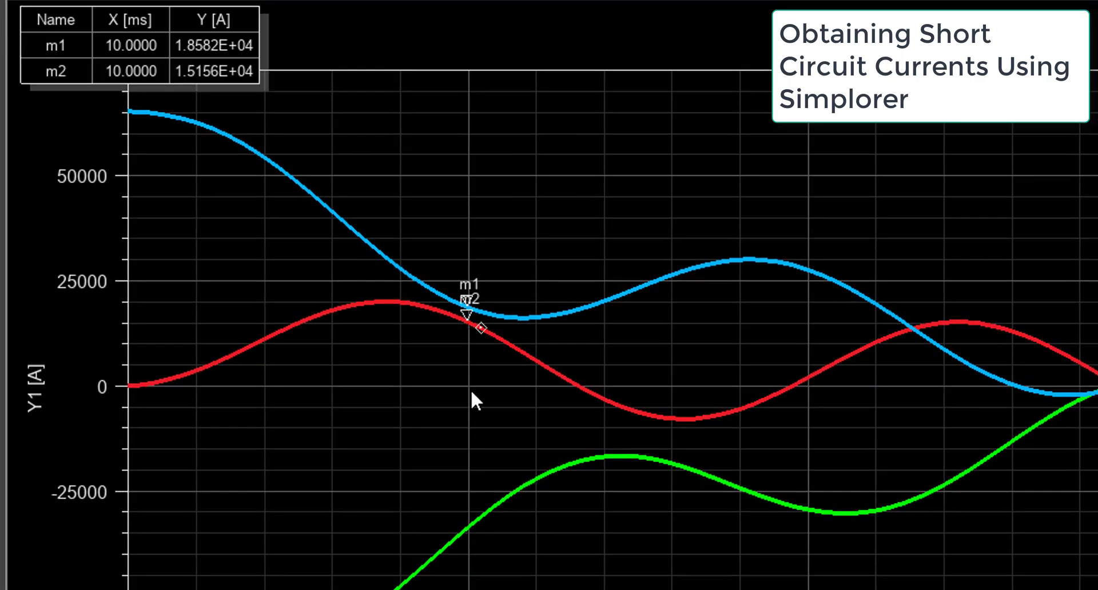
left_click(473, 521)
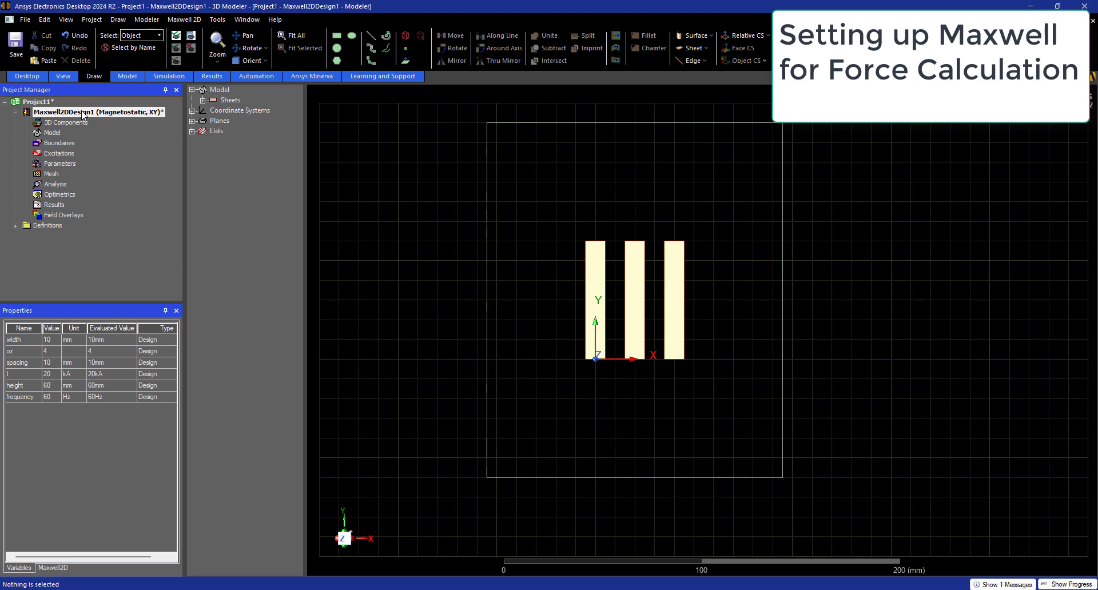
Verify Maxwell2DDesign1 uses Magnetostatic in Cartesian XY, cancelling without changes.
left_click(185, 20)
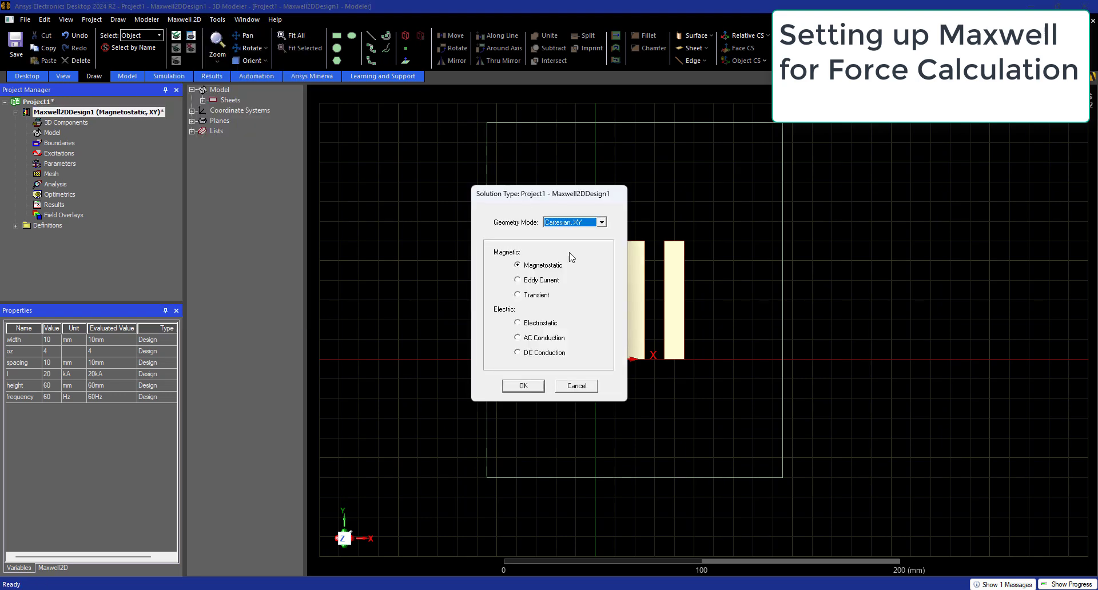
left_click(577, 387)
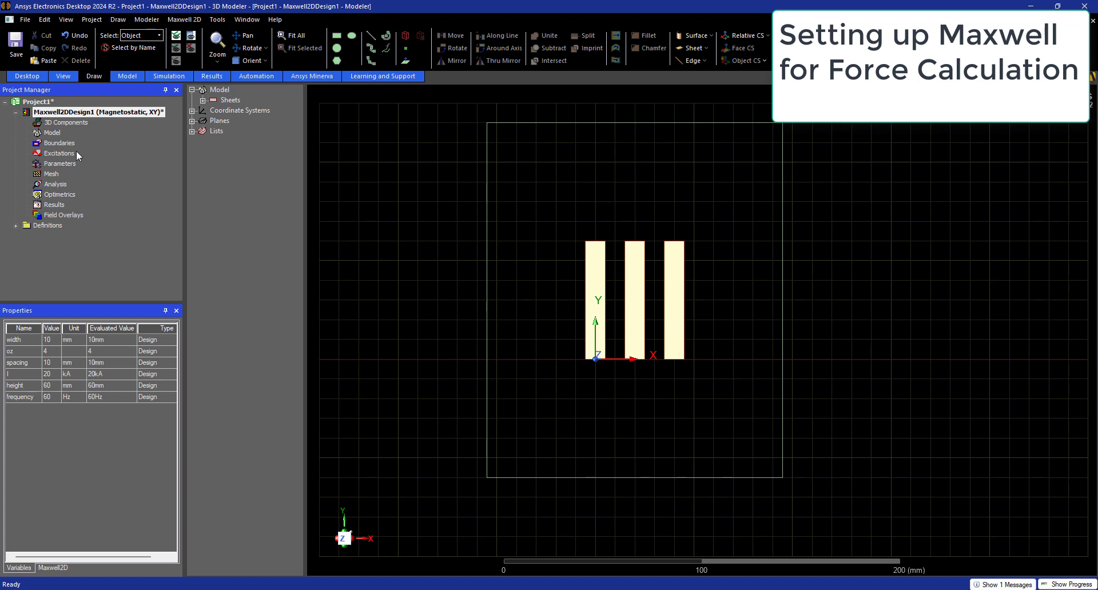
Switch to edge selection and select the region's four outer edges.
left_click(487, 267)
left_click(455, 266)
right_click(455, 267)
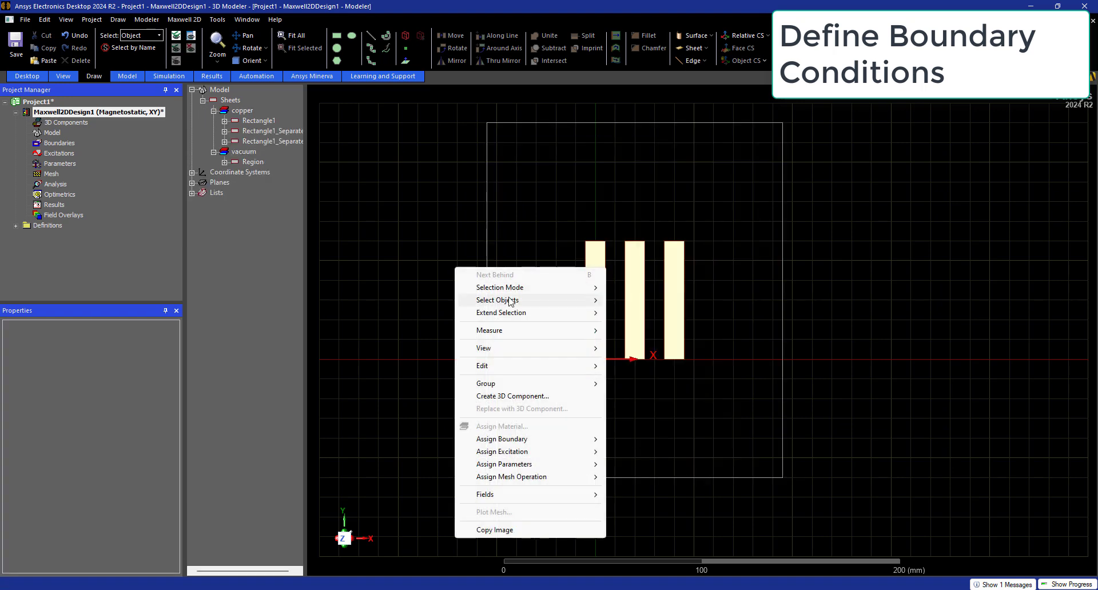
mouse_move(578, 288)
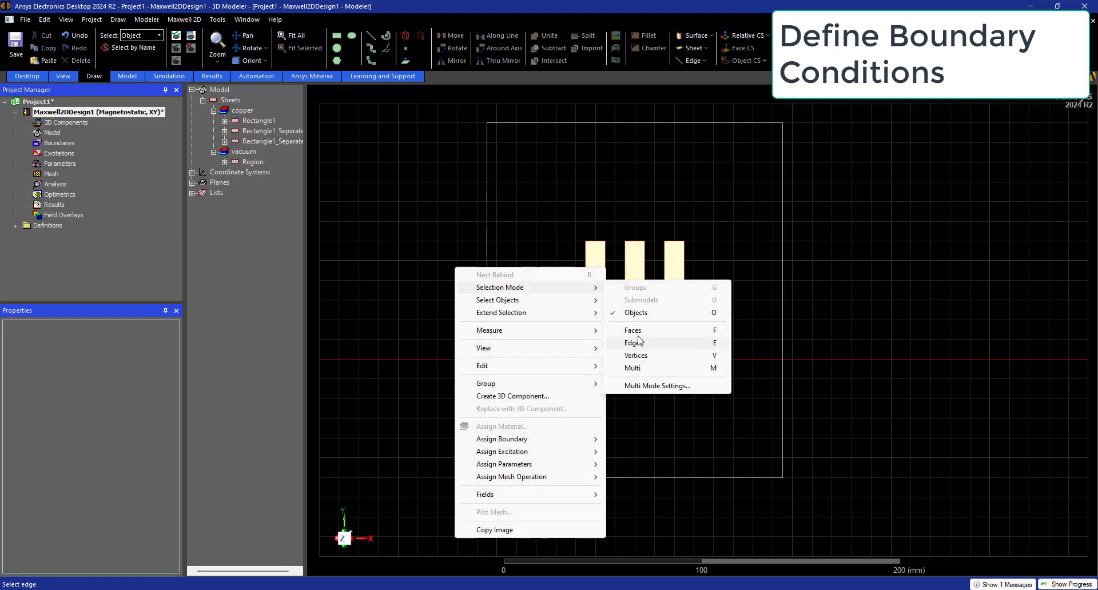
left_click(639, 342)
left_click(487, 256)
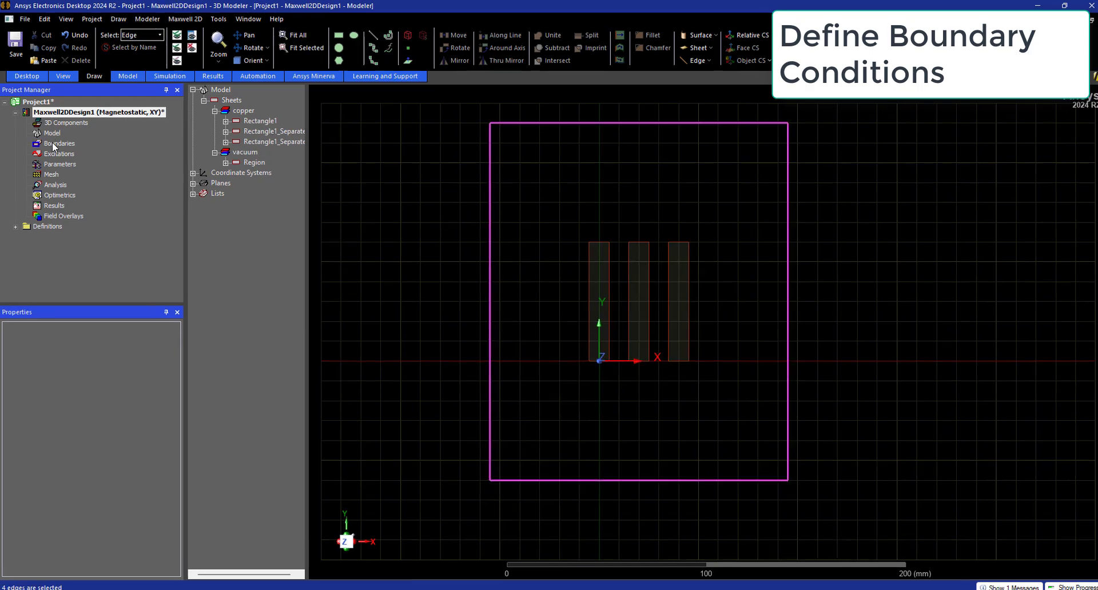
Assign the Balloon1 balloon boundary to the selected edges.
right_click(53, 147)
mouse_move(125, 151)
left_click(255, 151)
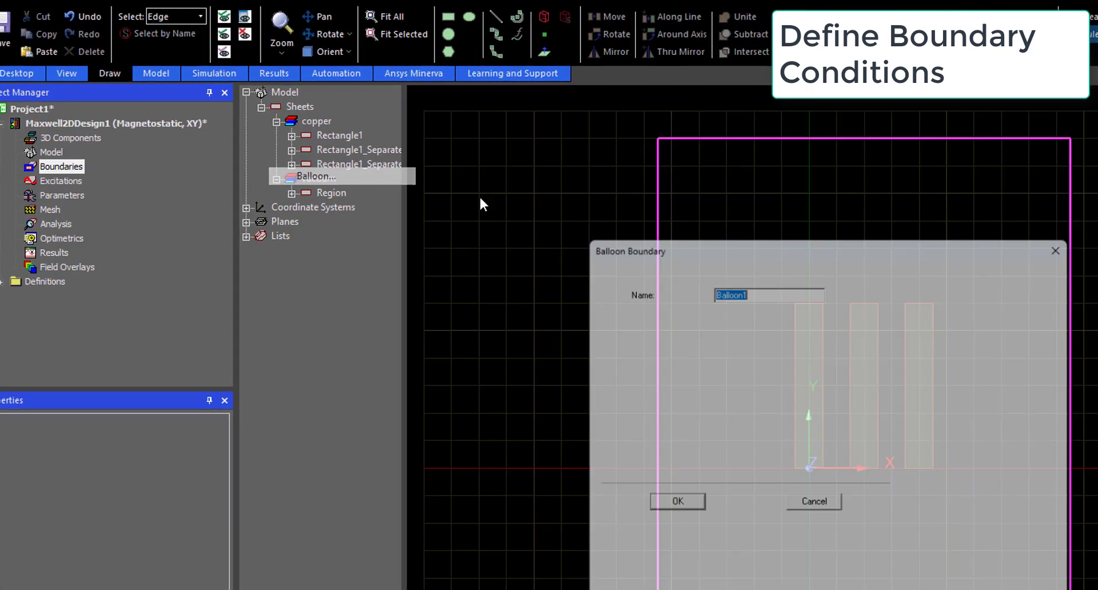
left_click(703, 515)
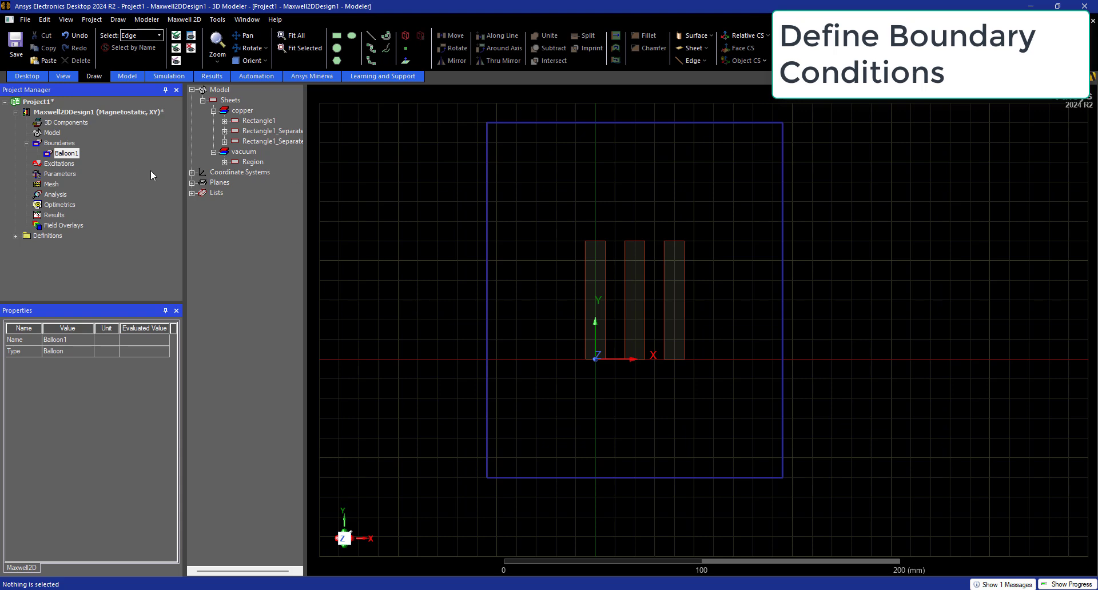
right_click(417, 309)
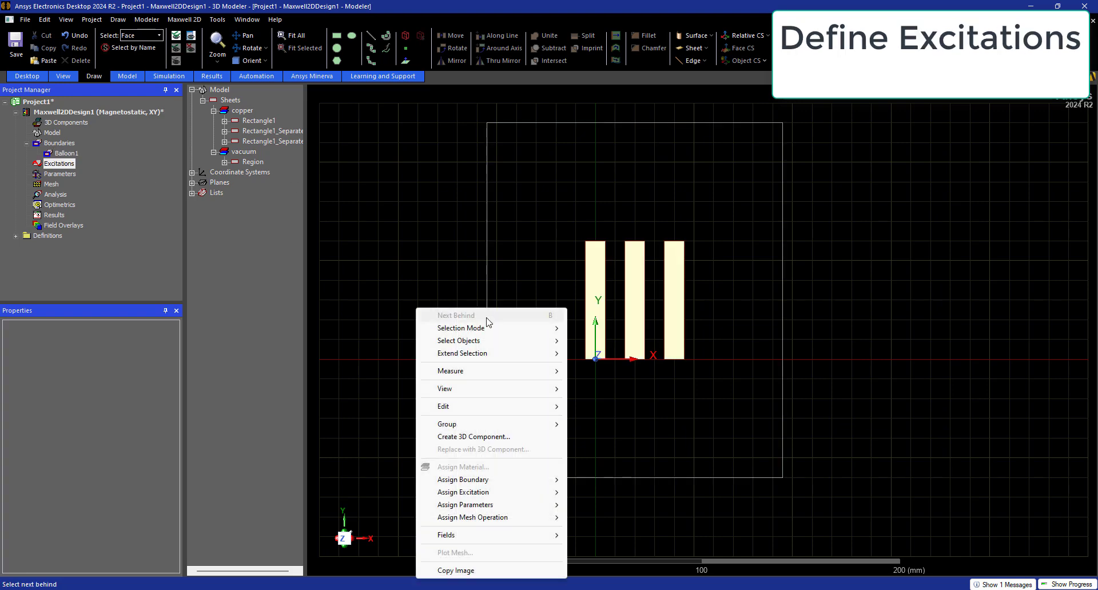
Assign Current1 with value I to the left busbar Rectangle1.
mouse_move(526, 326)
left_click(616, 351)
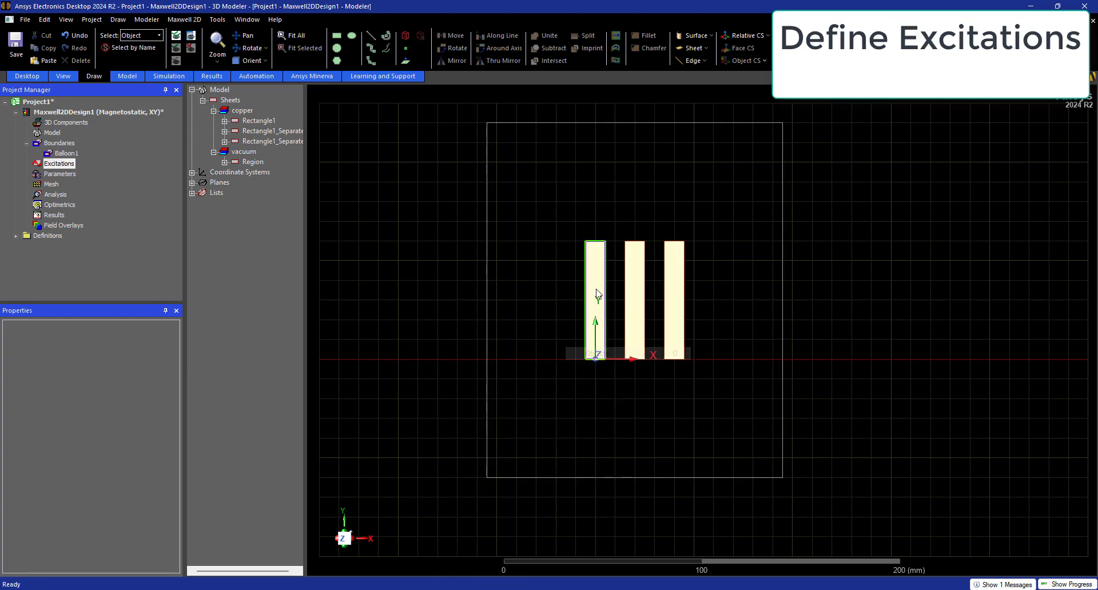
left_click(597, 294)
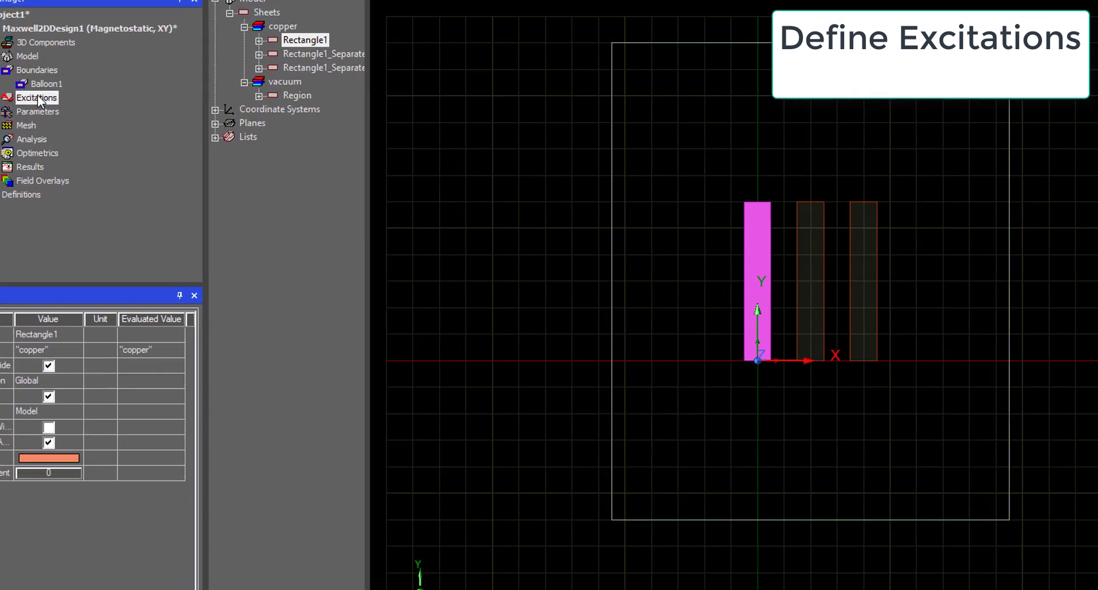
right_click(60, 165)
mouse_move(93, 169)
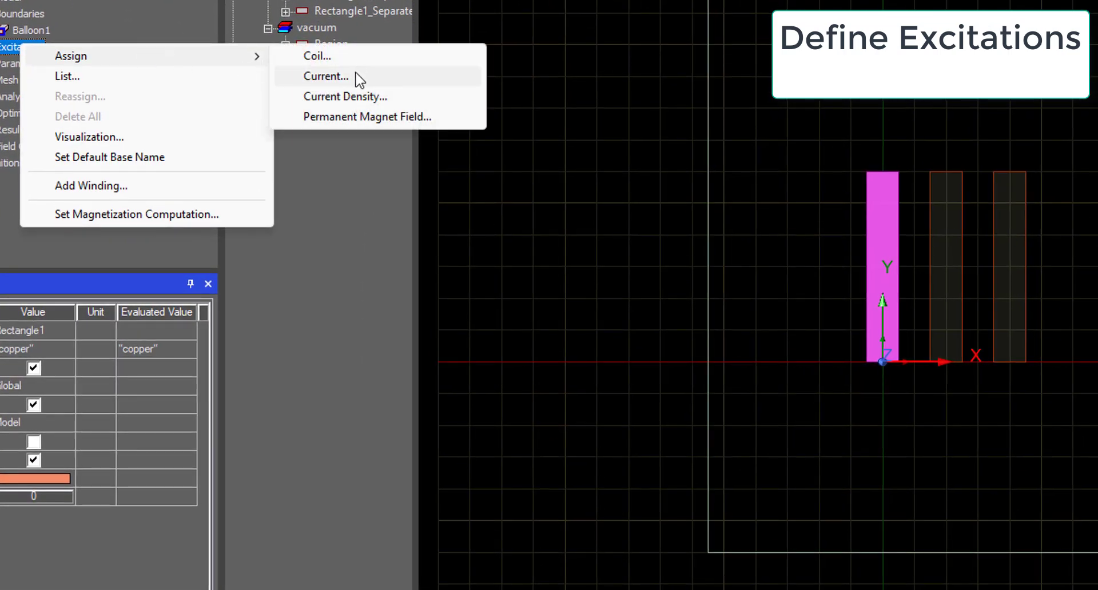
left_click(357, 79)
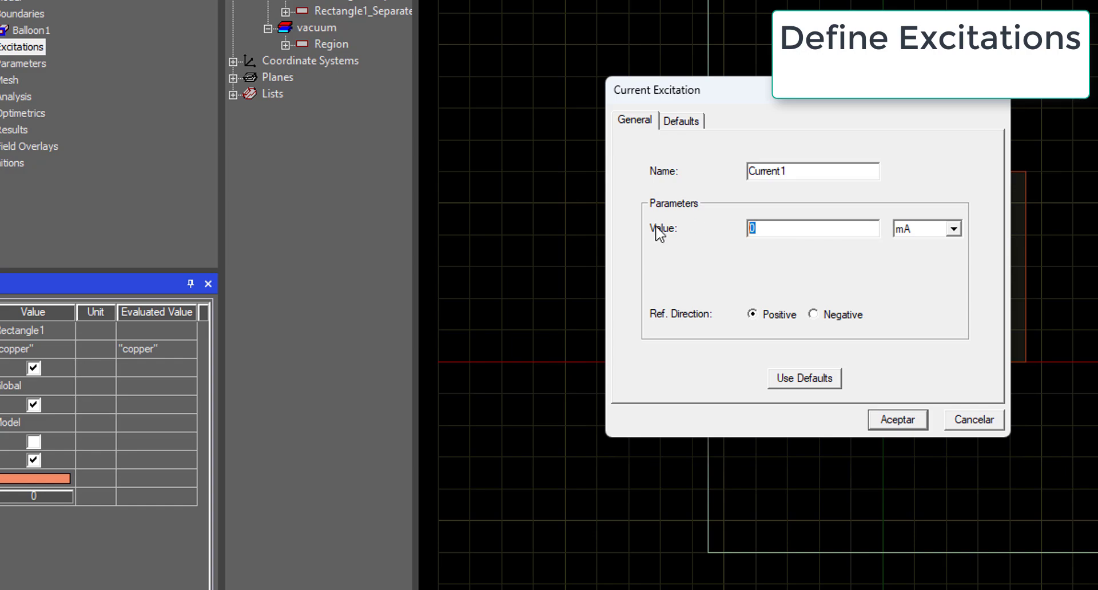
type("I")
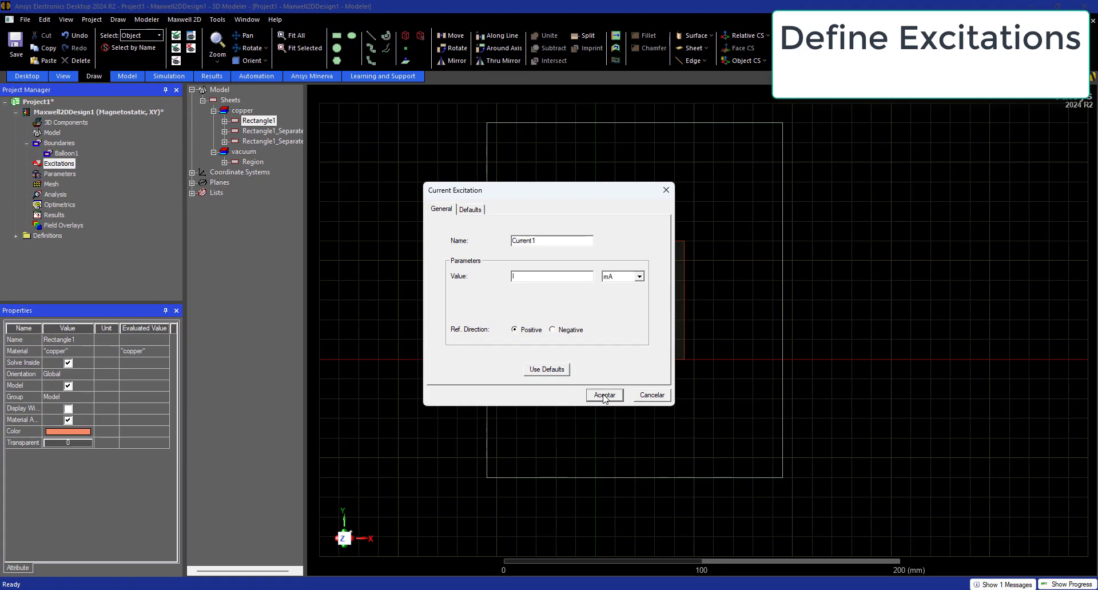
left_click(897, 419)
Assign Current2 with value I to the middle busbar.
left_click(272, 141)
right_click(67, 166)
mouse_move(211, 173)
left_click(256, 184)
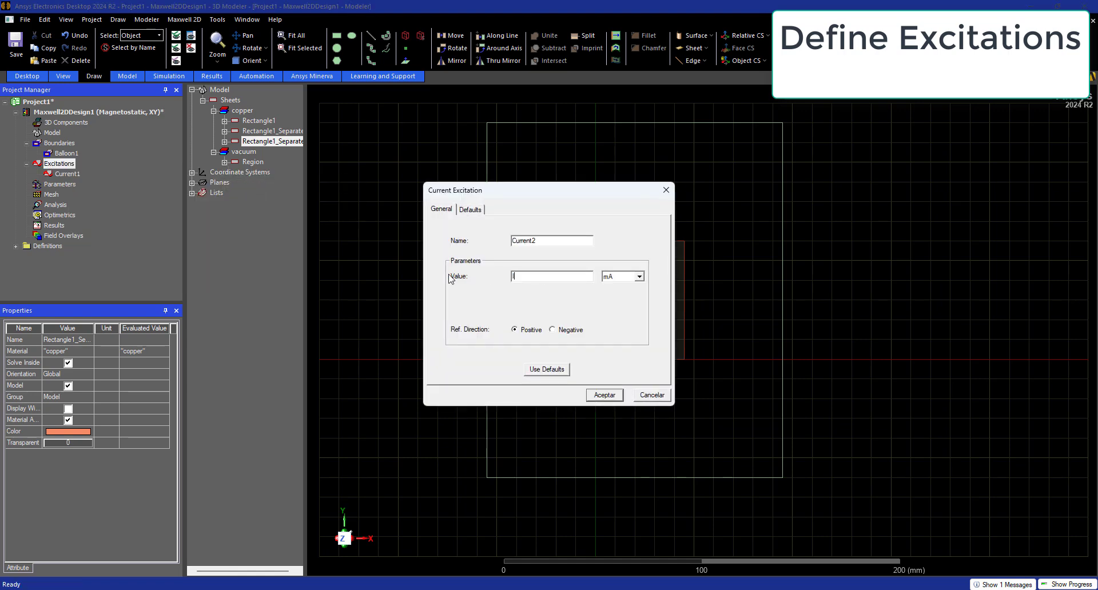
left_click(604, 395)
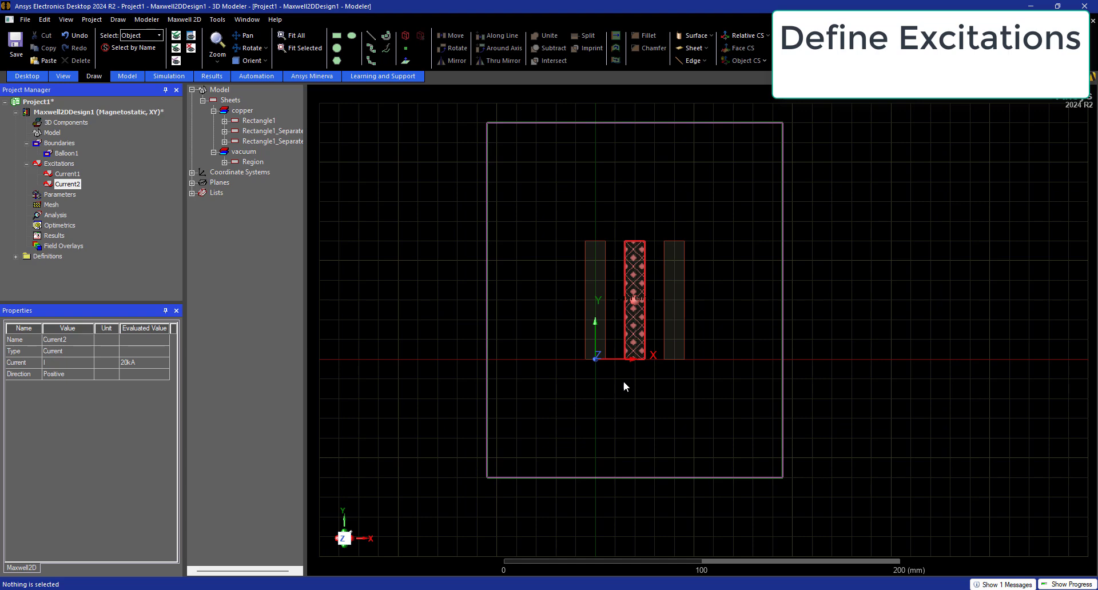
Assign Current3 of 2*I in the Negative direction to the right busbar.
left_click(671, 313)
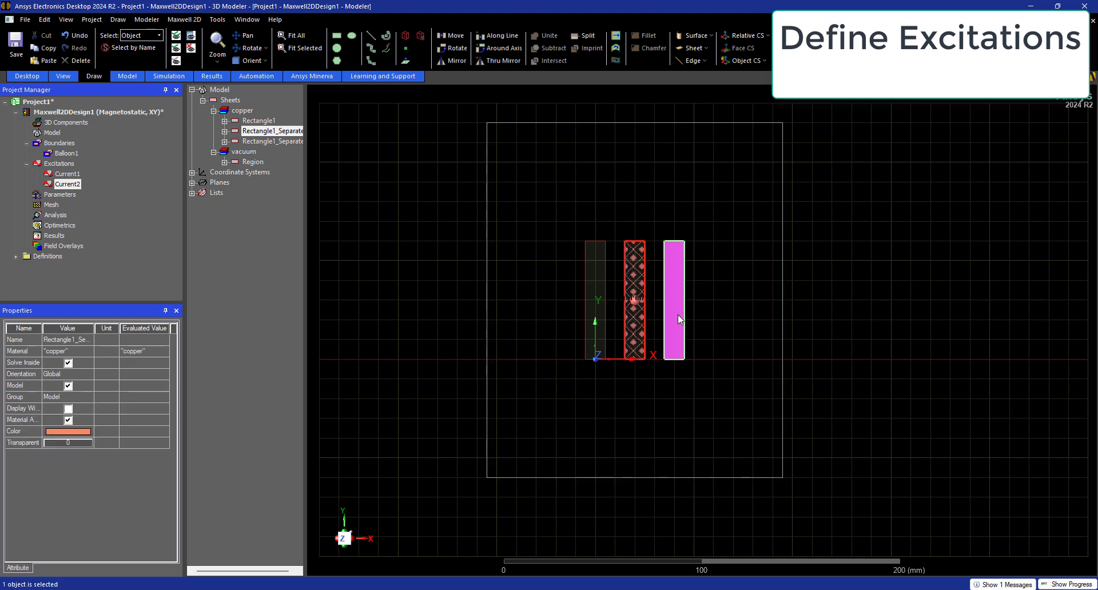
right_click(59, 165)
mouse_move(147, 171)
left_click(257, 184)
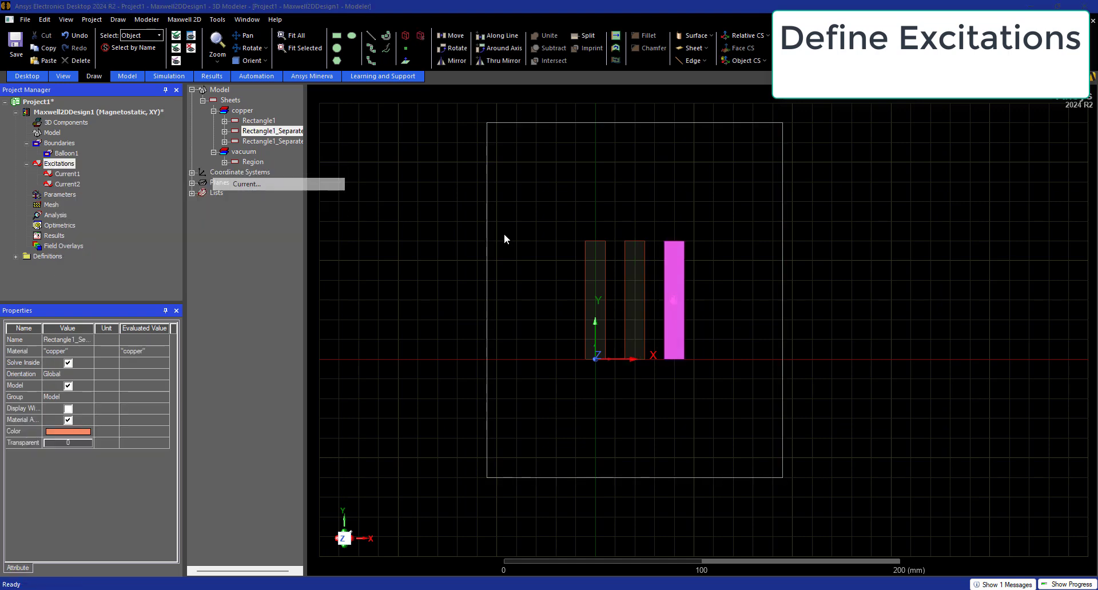
type("2*I")
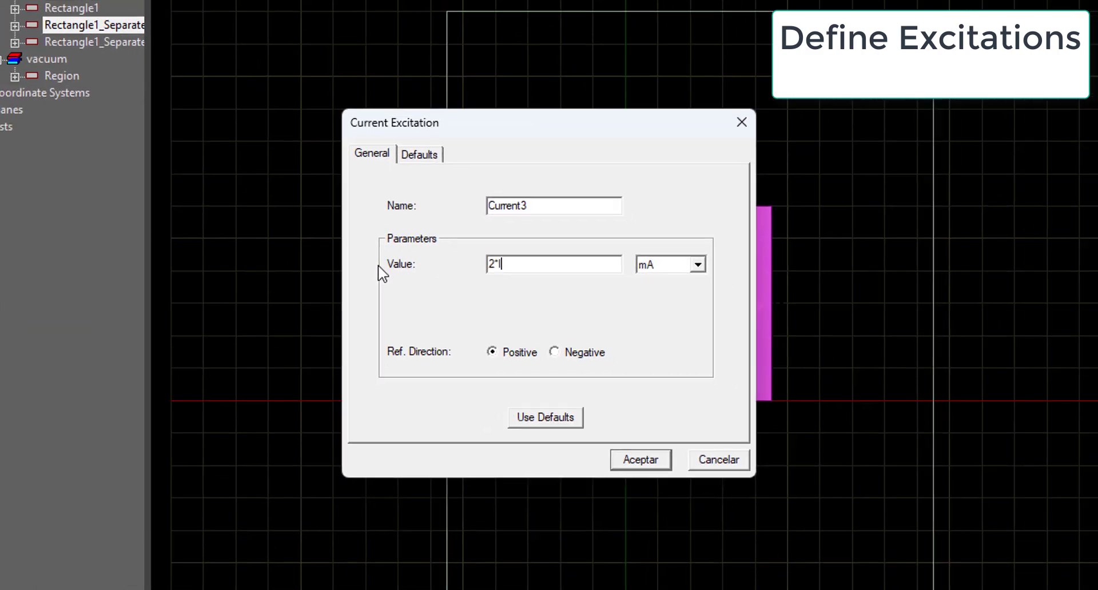
left_click(554, 358)
left_click(651, 478)
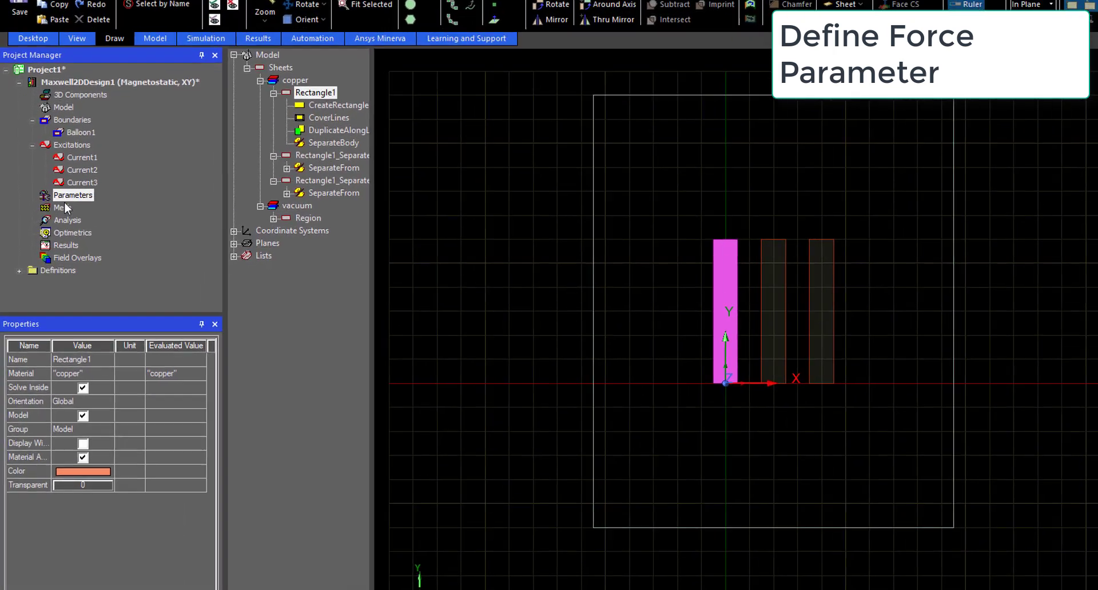
Assign force parameters Force1 and Force2 to the left and middle busbars.
right_click(60, 205)
mouse_move(129, 196)
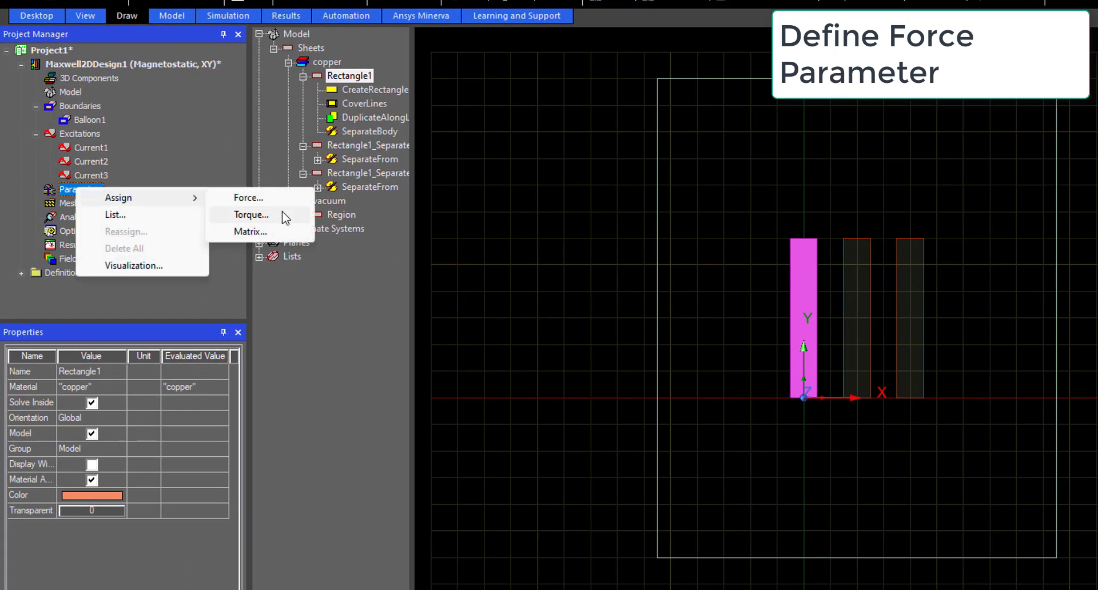
left_click(272, 201)
left_click(784, 416)
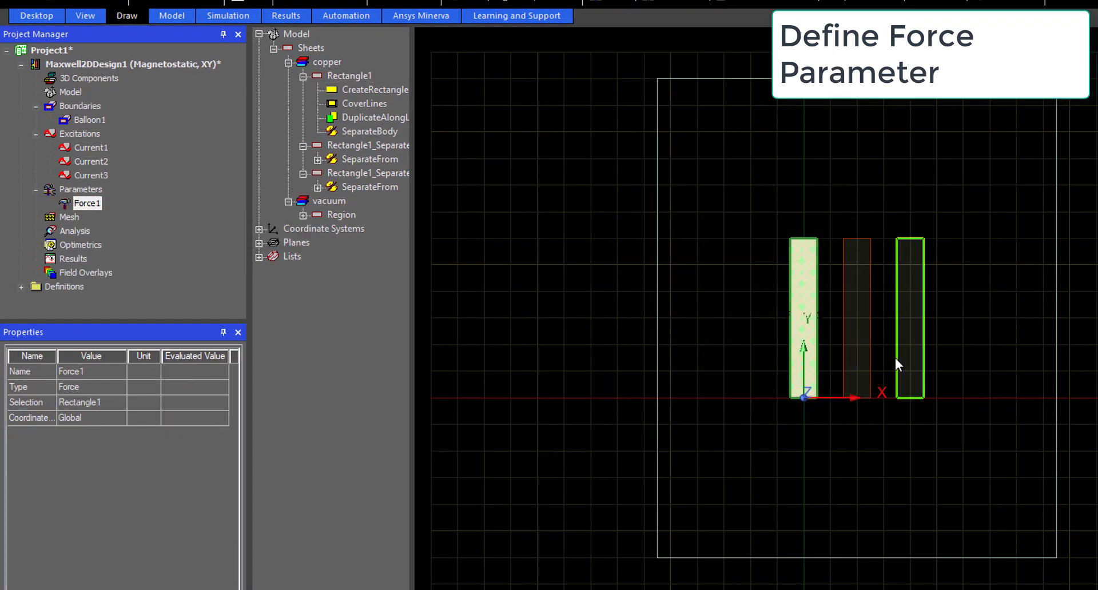
left_click(859, 318)
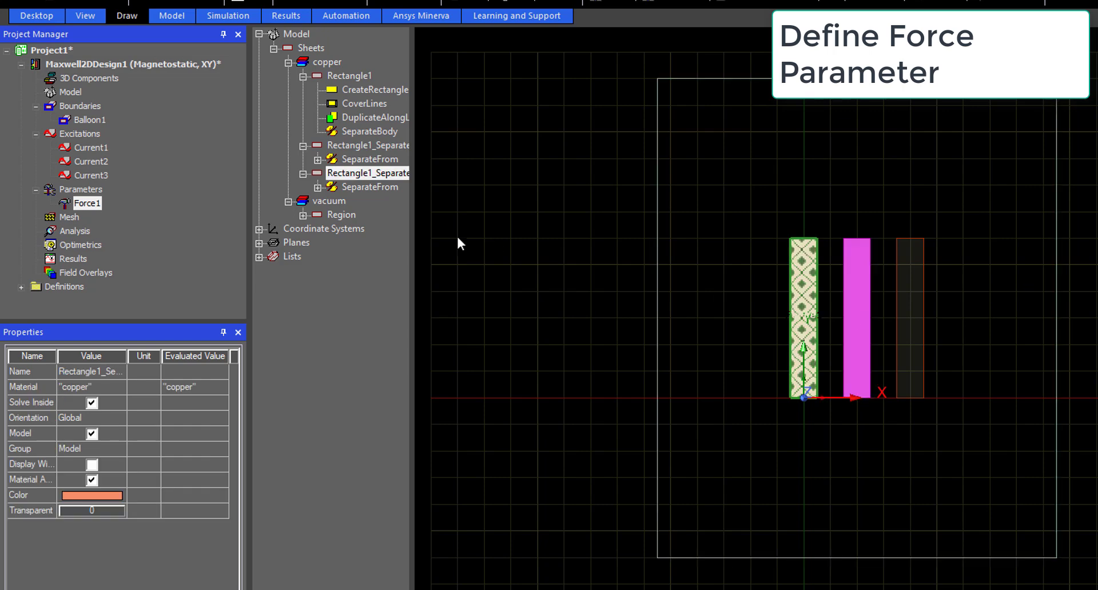
right_click(89, 193)
mouse_move(205, 202)
left_click(274, 201)
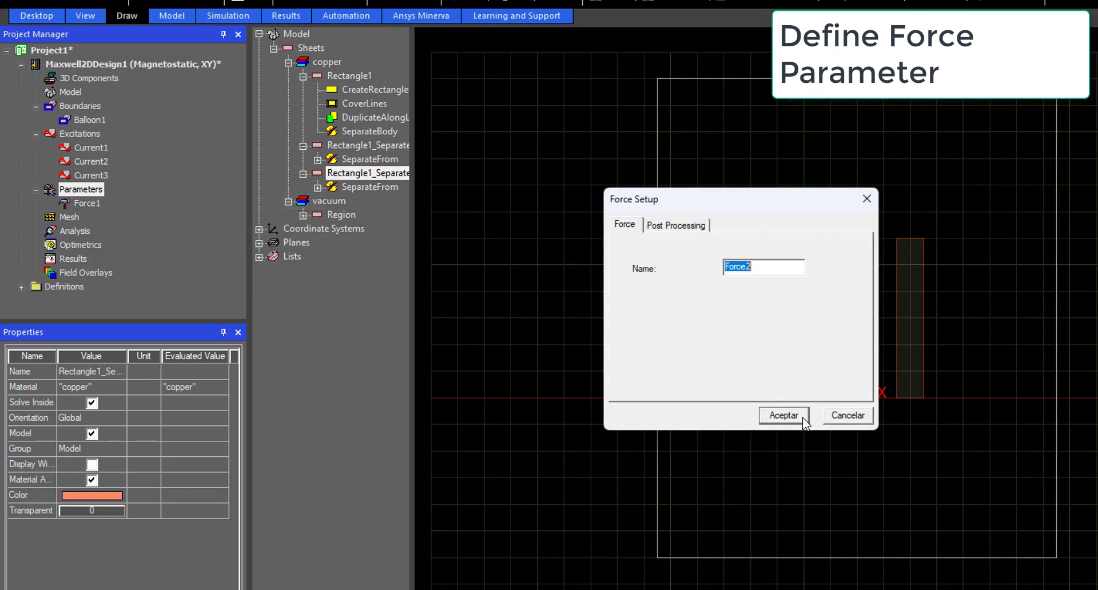
left_click(784, 416)
Assign force parameter Force3 to the right busbar.
left_click(909, 331)
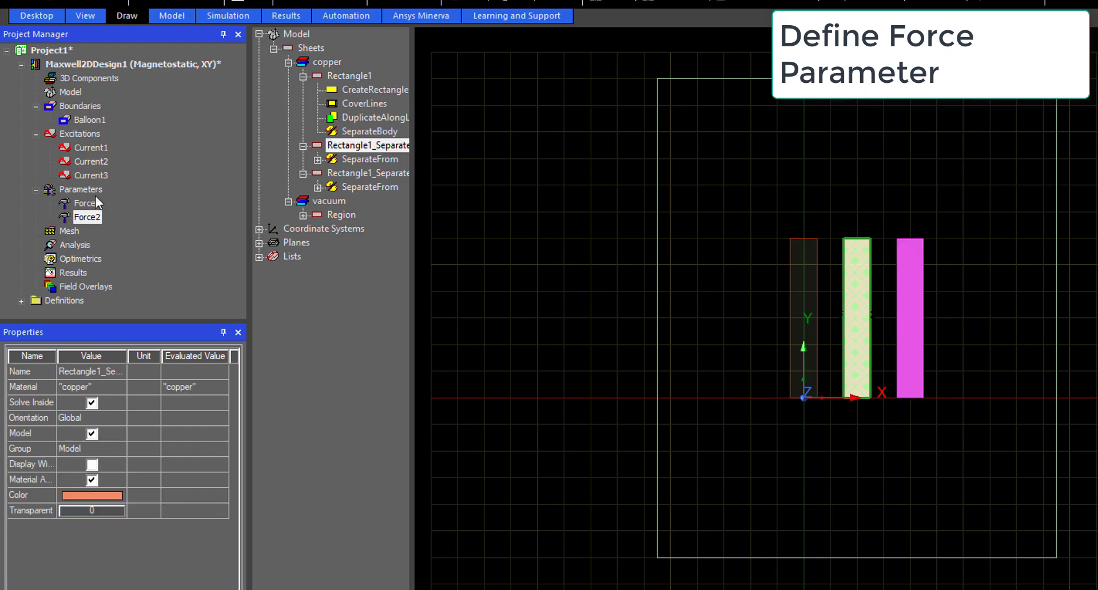
right_click(78, 196)
mouse_move(161, 203)
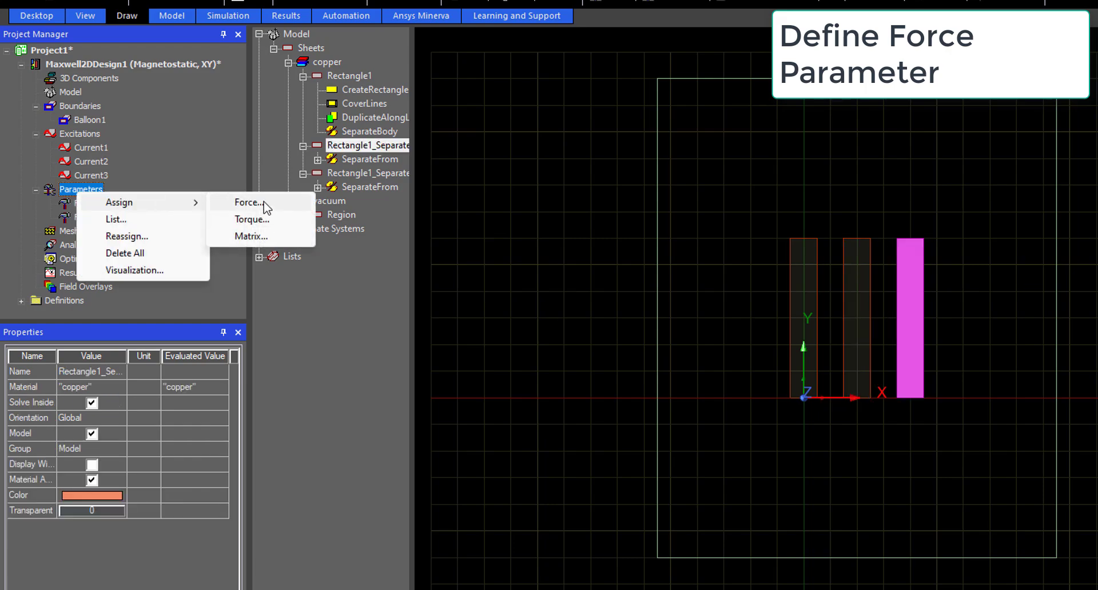
left_click(265, 205)
left_click(781, 407)
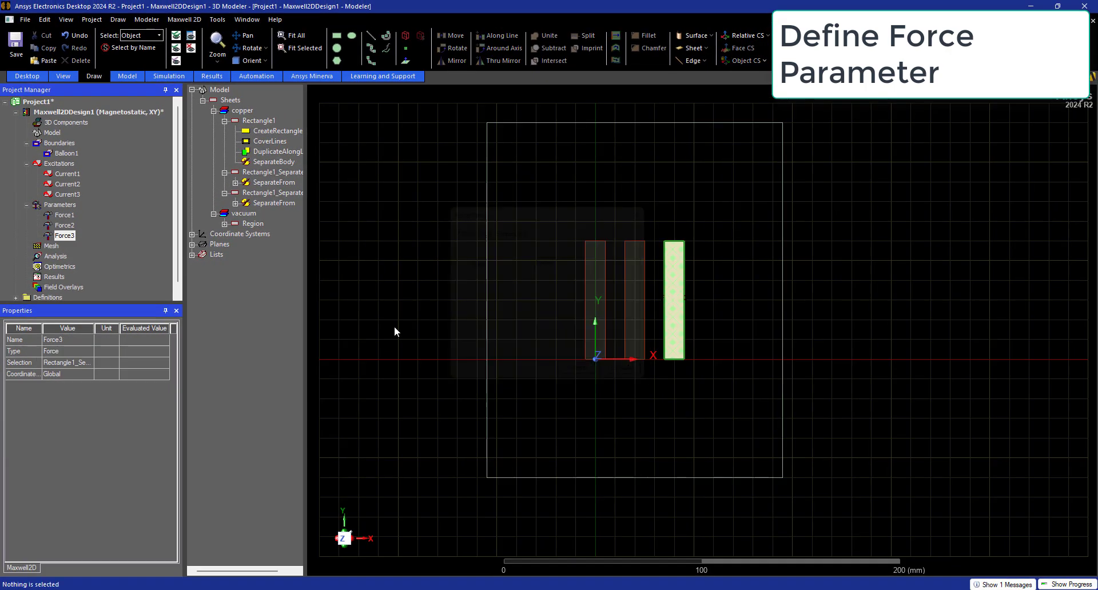
Select the vacuum Region together with all three copper busbars.
left_click(736, 301)
left_click(572, 274, "ctrl")
left_click(601, 276, "ctrl")
left_click(636, 286, "ctrl")
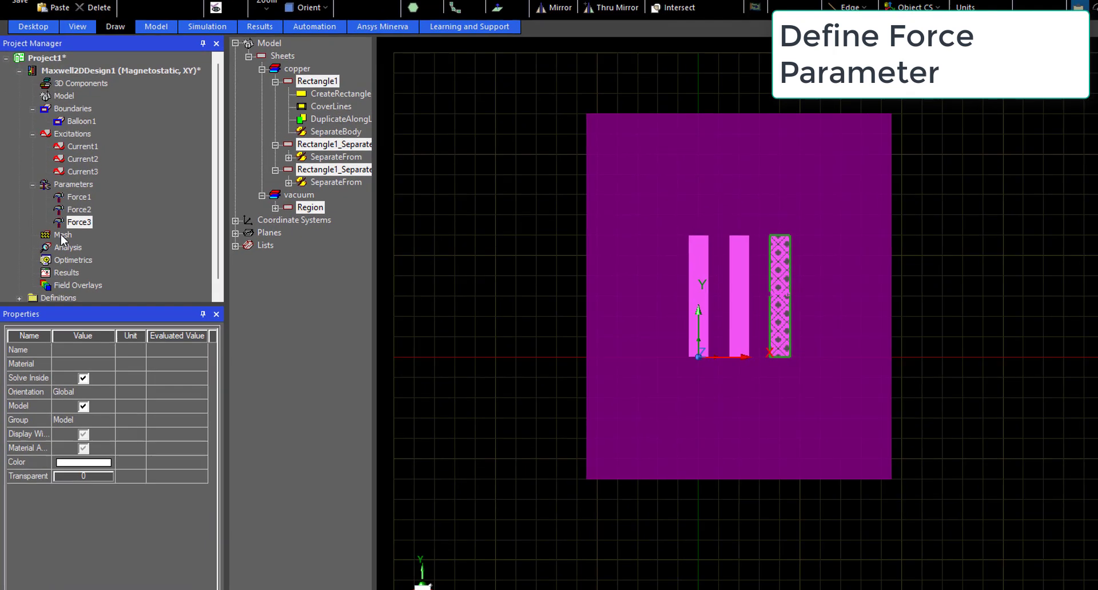
Add inside-selection length-based mesh operation Length1 with 5 mm maximum element length.
right_click(50, 247)
mouse_move(97, 253)
mouse_move(389, 250)
left_click(509, 253)
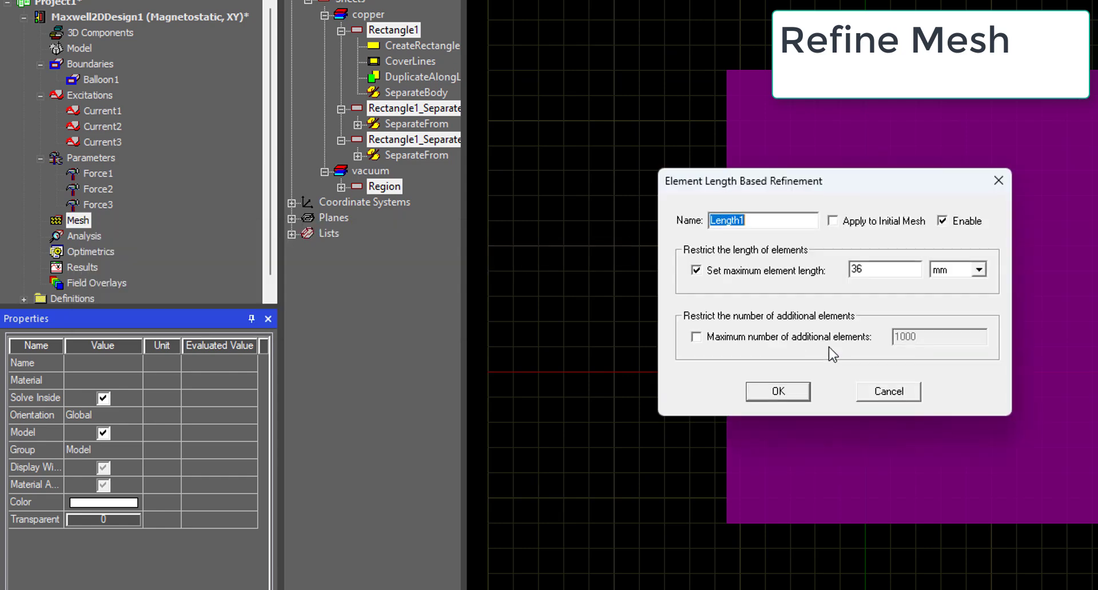
left_click_drag(891, 269, 743, 270)
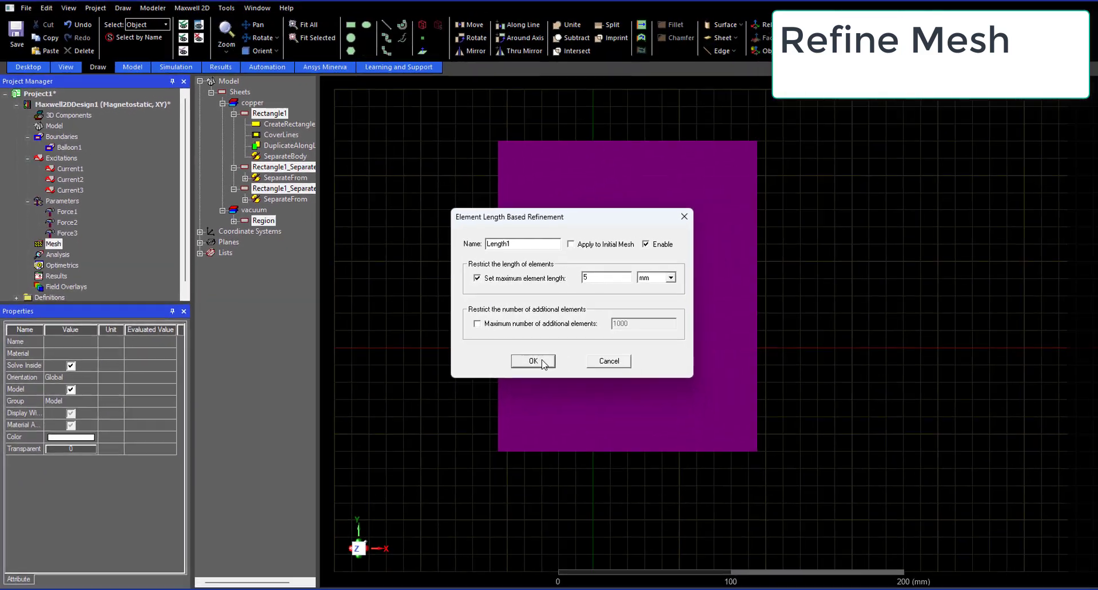
left_click(778, 392)
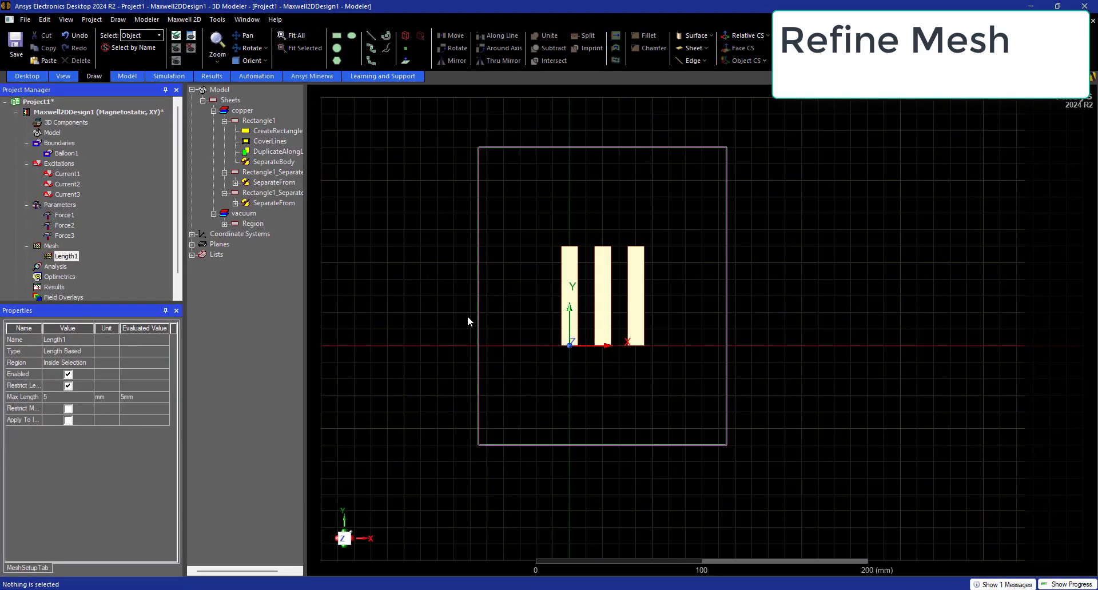
Add solution setup Setup1 with 10 passes and 1% error.
right_click(61, 269)
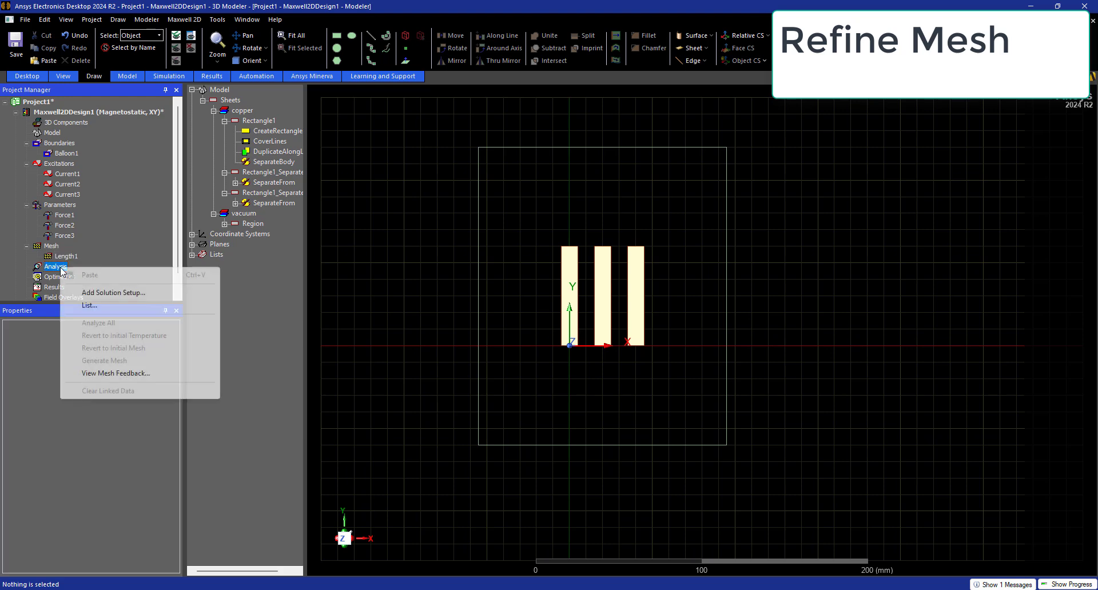
left_click(123, 292)
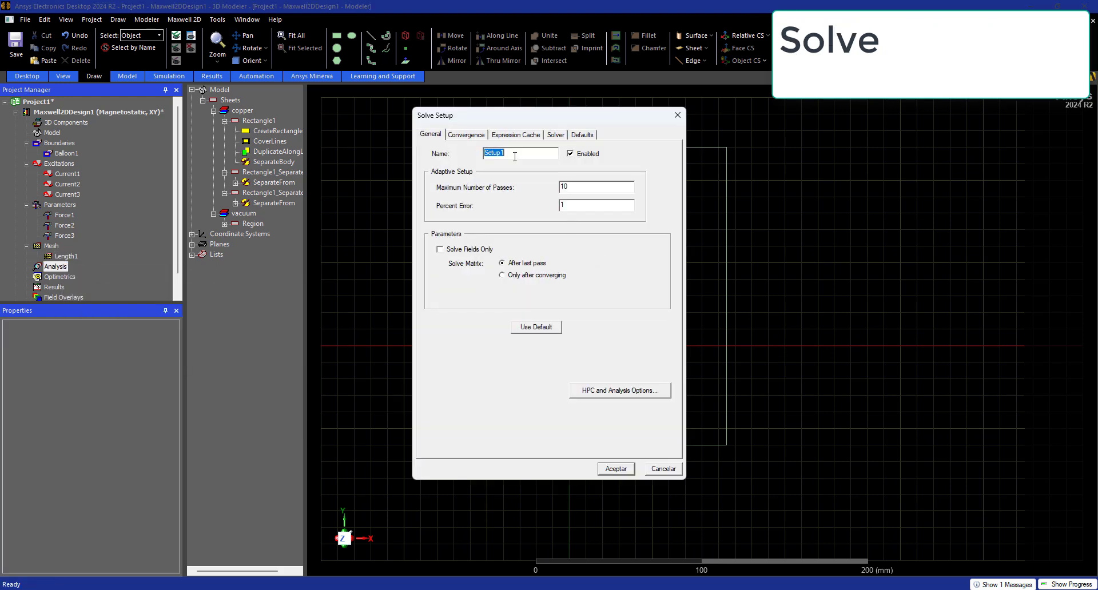
left_click(616, 469)
Solve Setup1 and monitor the solve progress until it finishes.
right_click(64, 246)
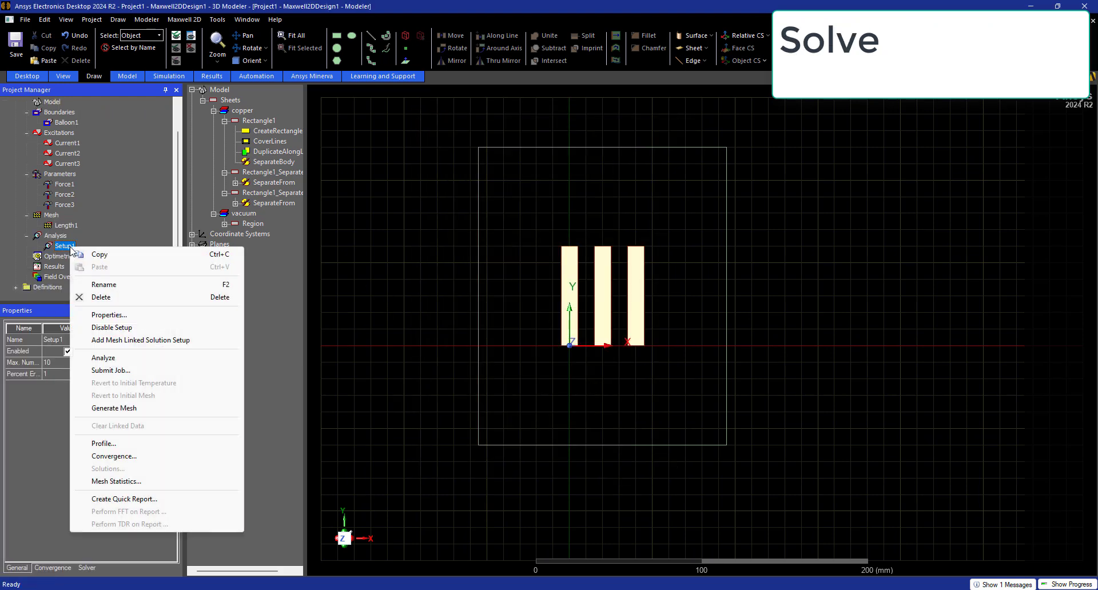
left_click(133, 359)
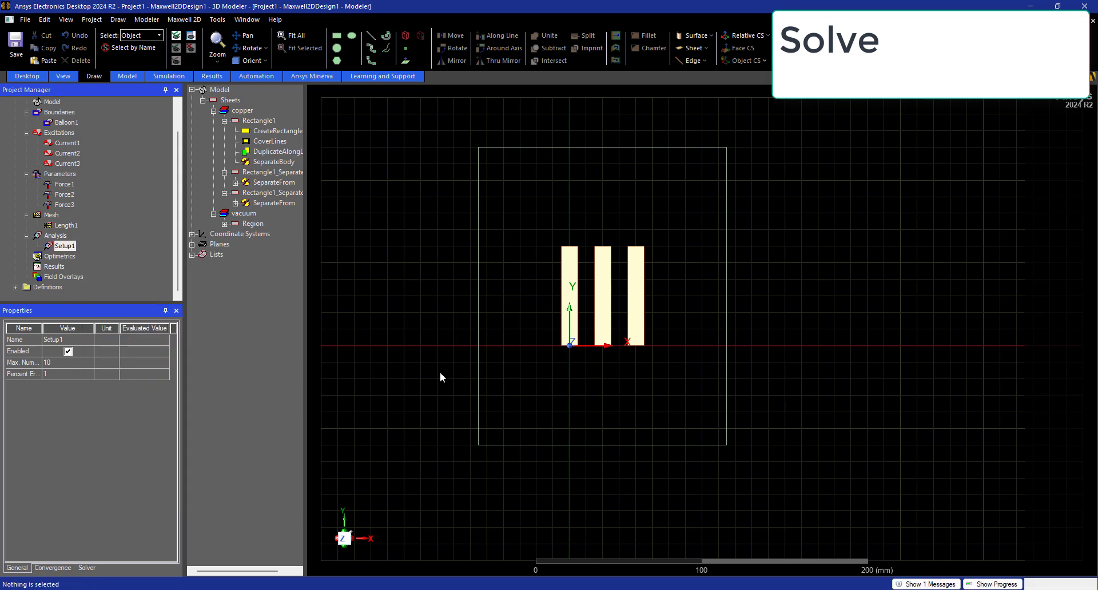
left_click(984, 585)
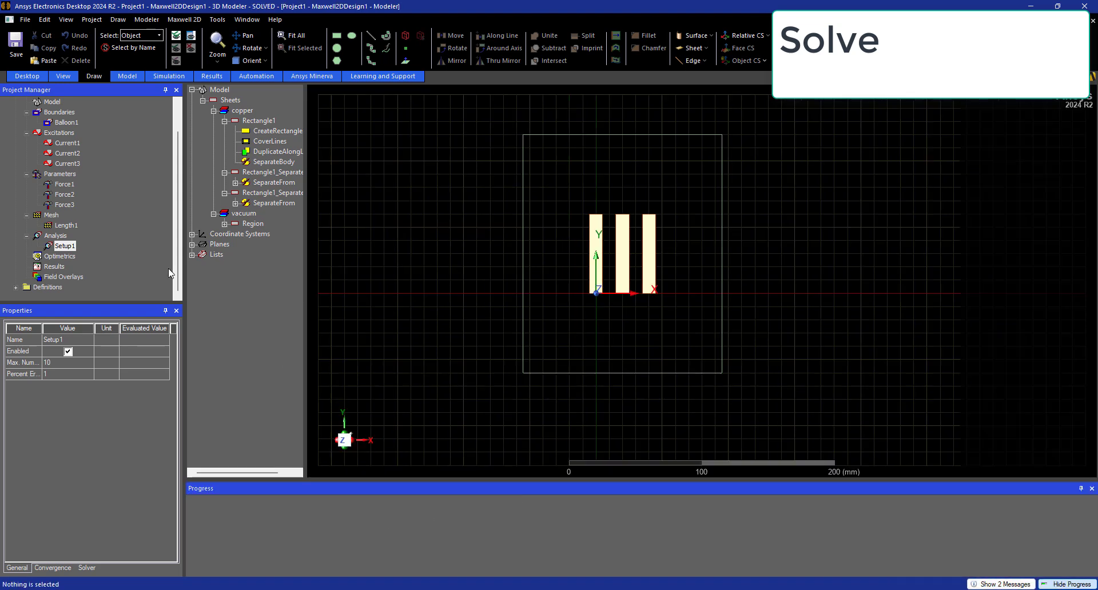
scroll(669, 273, "up", 1)
left_click(728, 214)
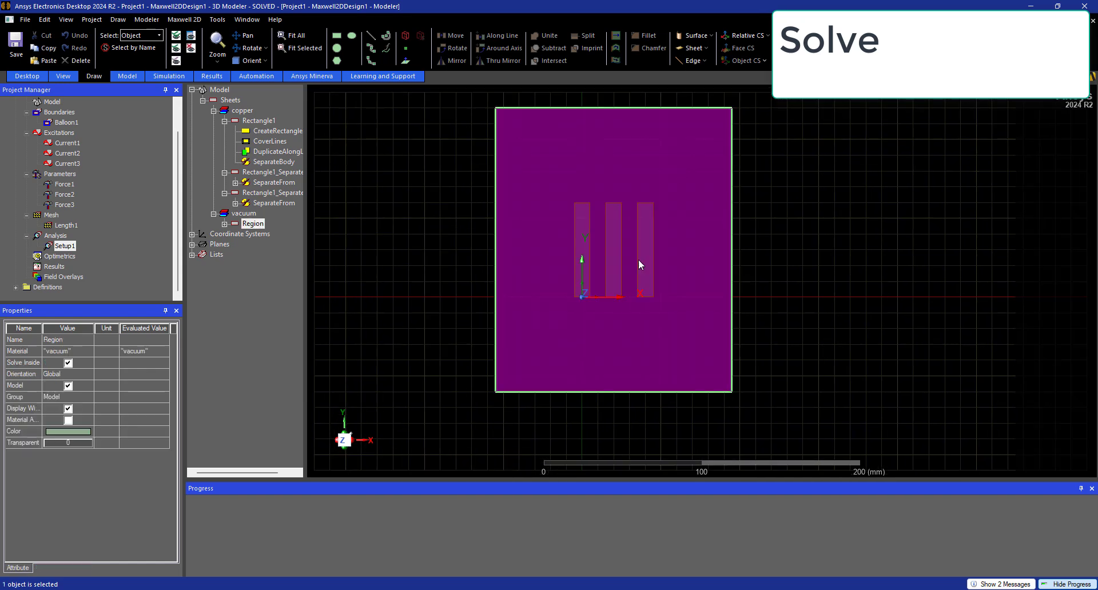
Create a Mag_B flux density field overlay on the model.
right_click(63, 277)
mouse_move(131, 287)
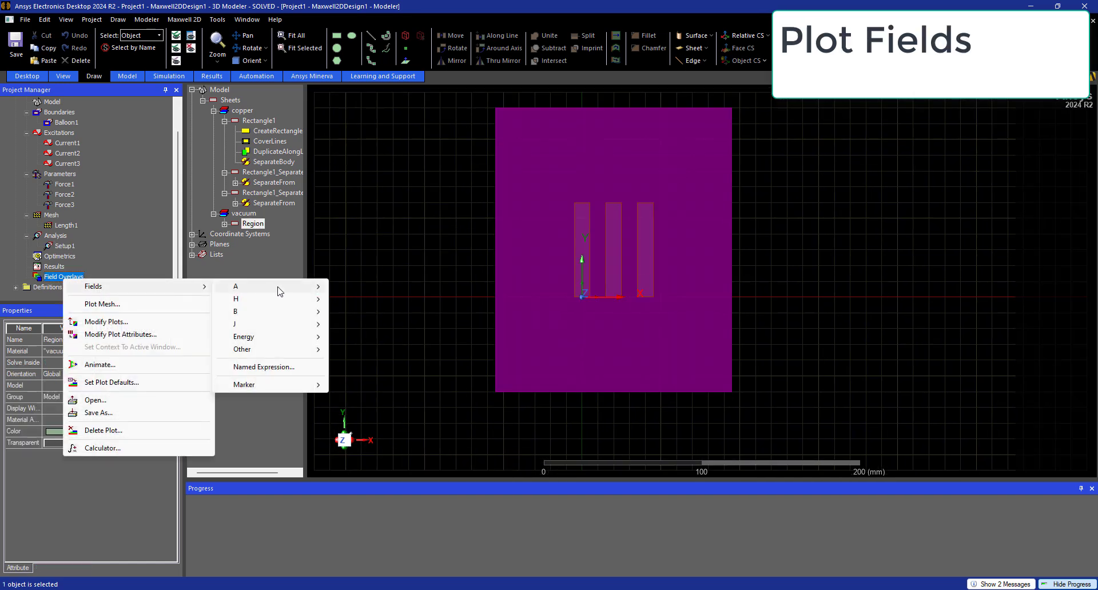
mouse_move(274, 312)
left_click(364, 317)
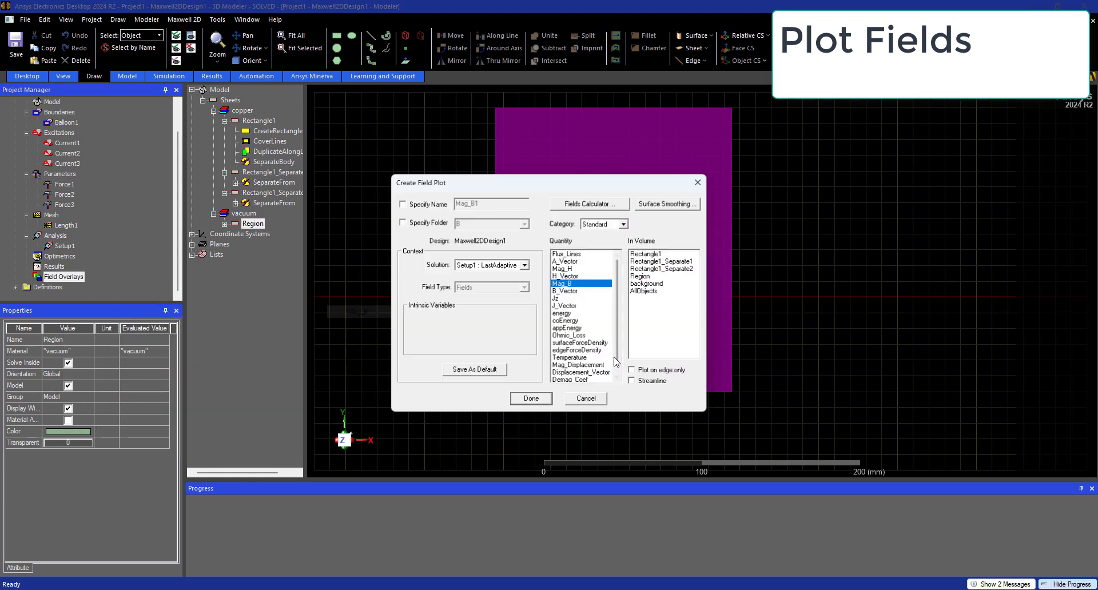
left_click(591, 397)
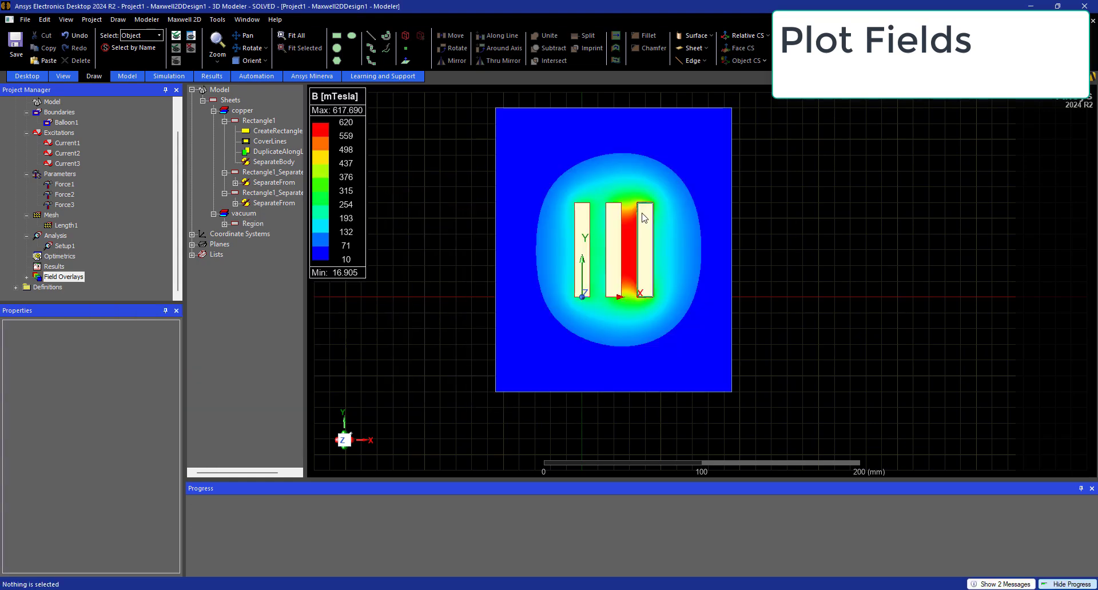
Set the Mag_B plot scale to 100 divisions and plot quality to Very Fine.
double_click(337, 171)
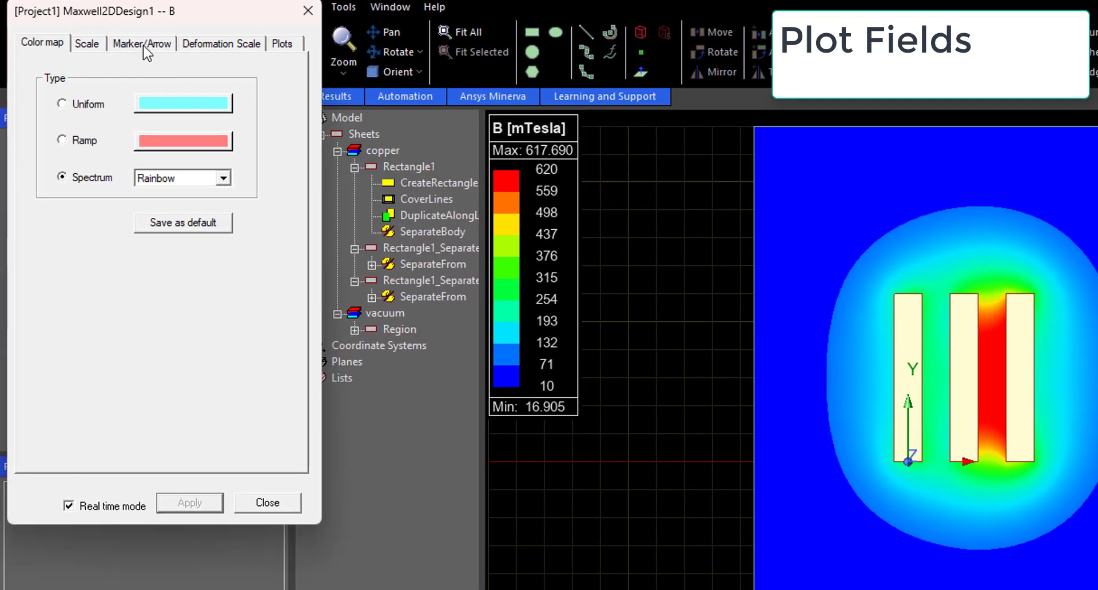
left_click(88, 45)
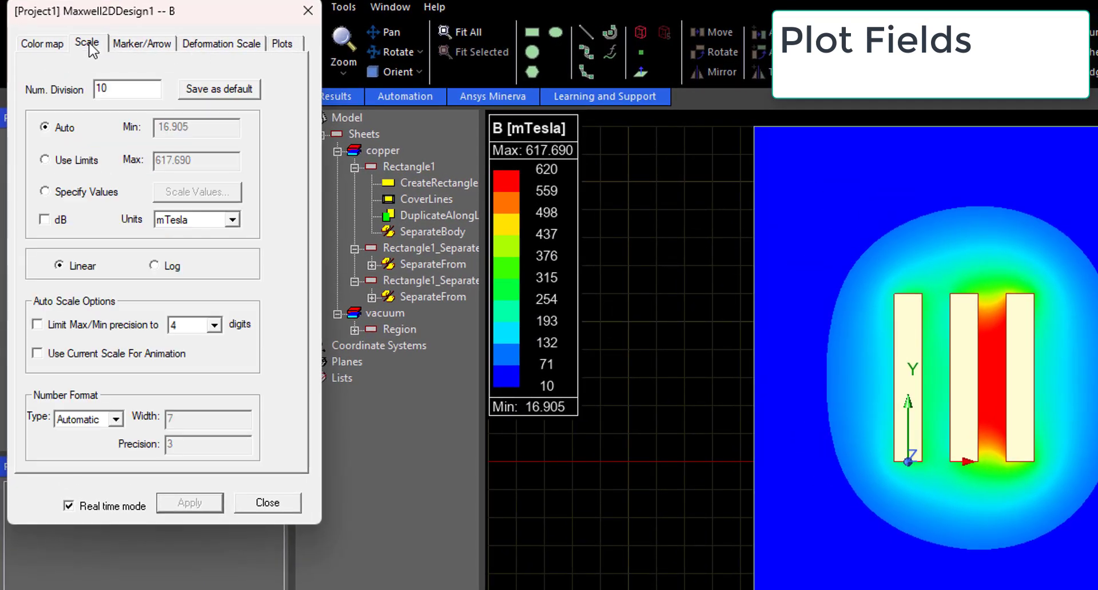
type("100")
left_click(290, 43)
left_click(160, 223)
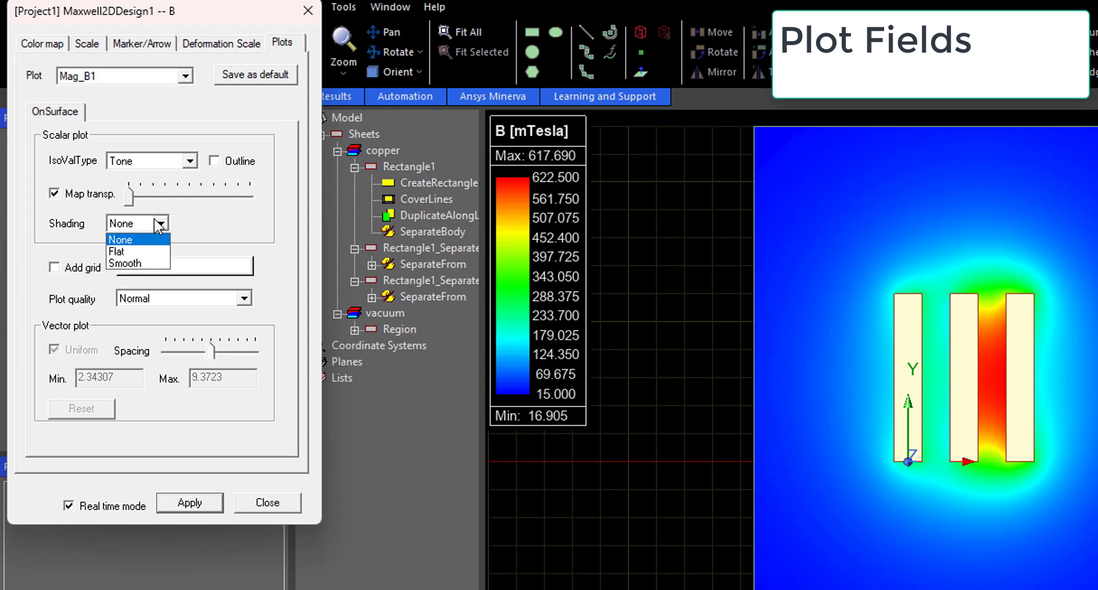
left_click(166, 273)
left_click(244, 298)
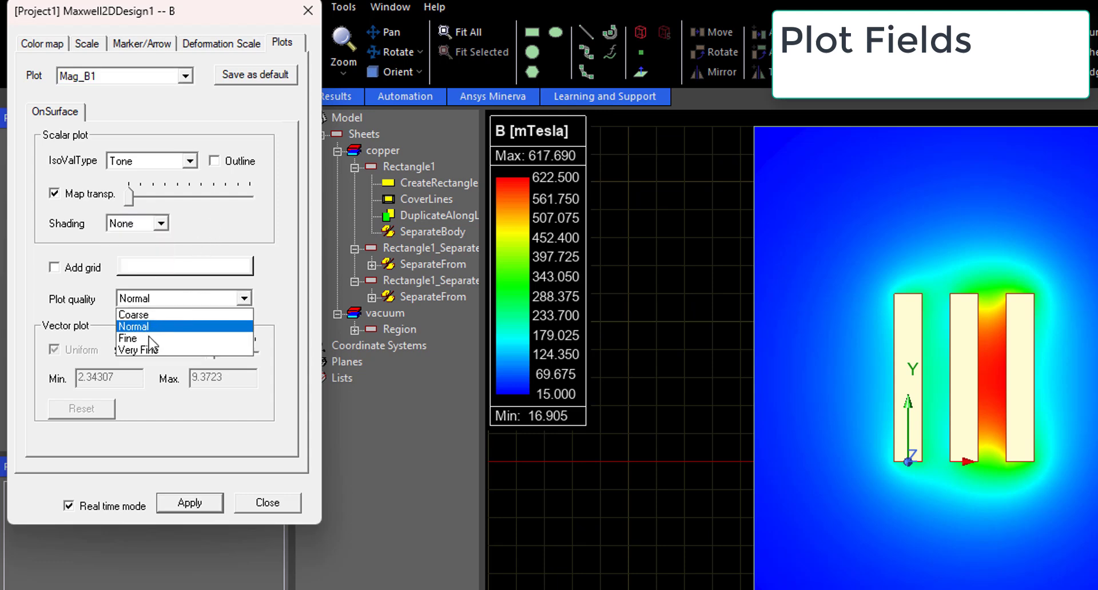
left_click(157, 350)
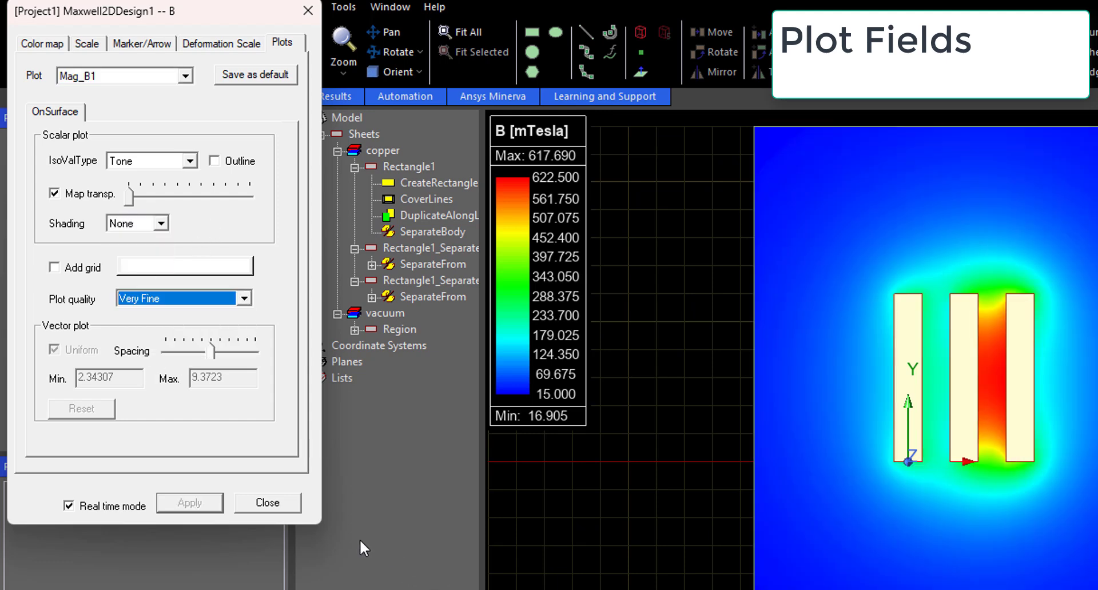
left_click(275, 503)
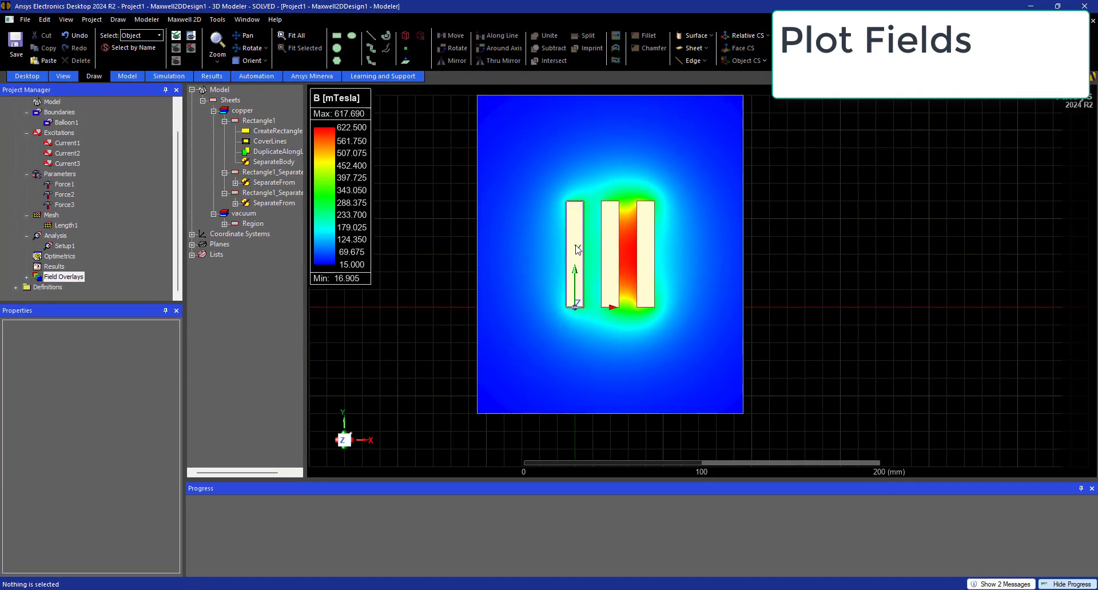
Delete the B field plot from Field Overlays and confirm the deletion.
scroll(577, 250, "up", 1)
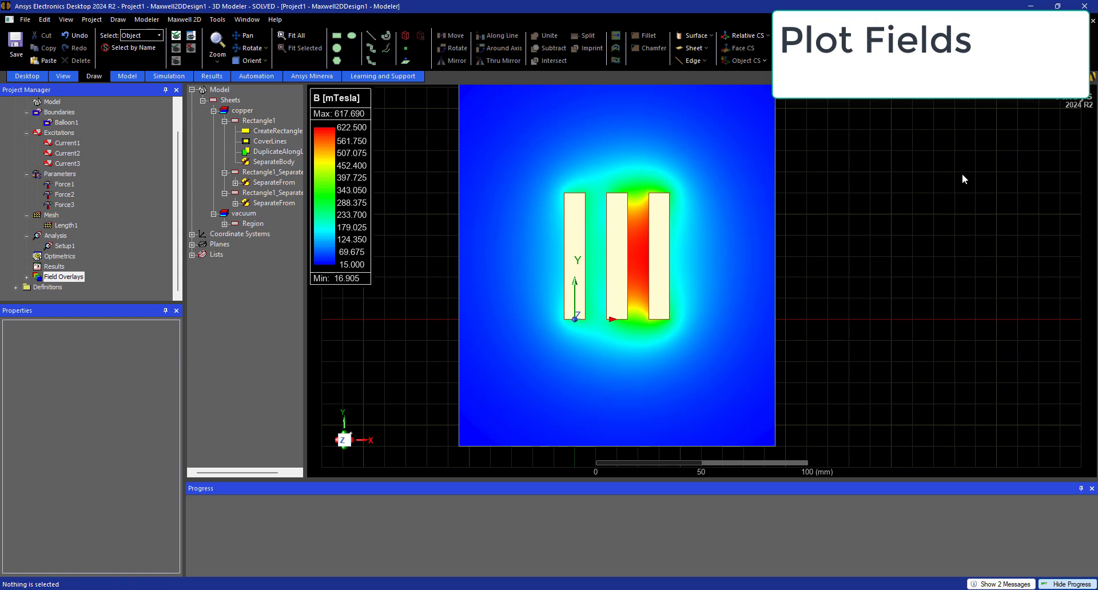
left_click(26, 277)
left_click(55, 288)
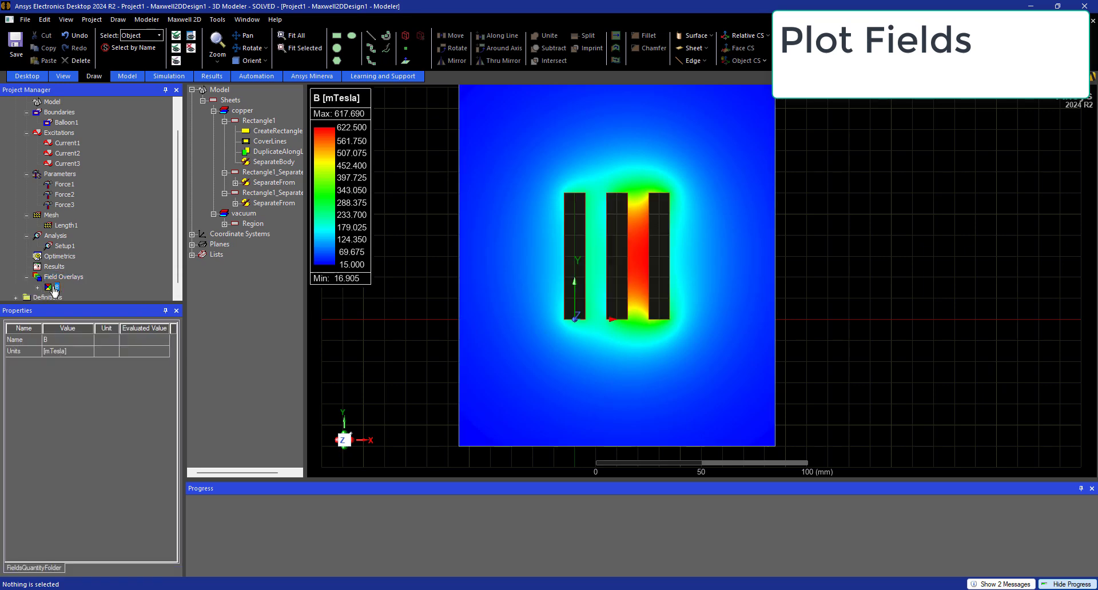
key("Delete")
left_click(537, 325)
left_click(513, 197)
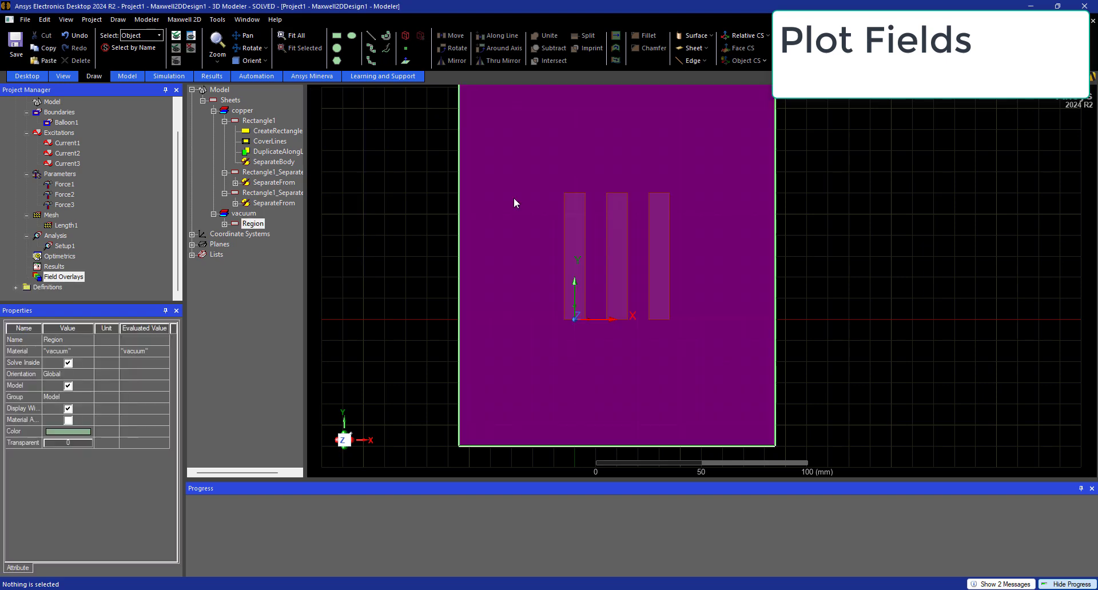
Create a B_Vector field overlay plot of the B field around the three busbars.
right_click(63, 279)
mouse_move(143, 287)
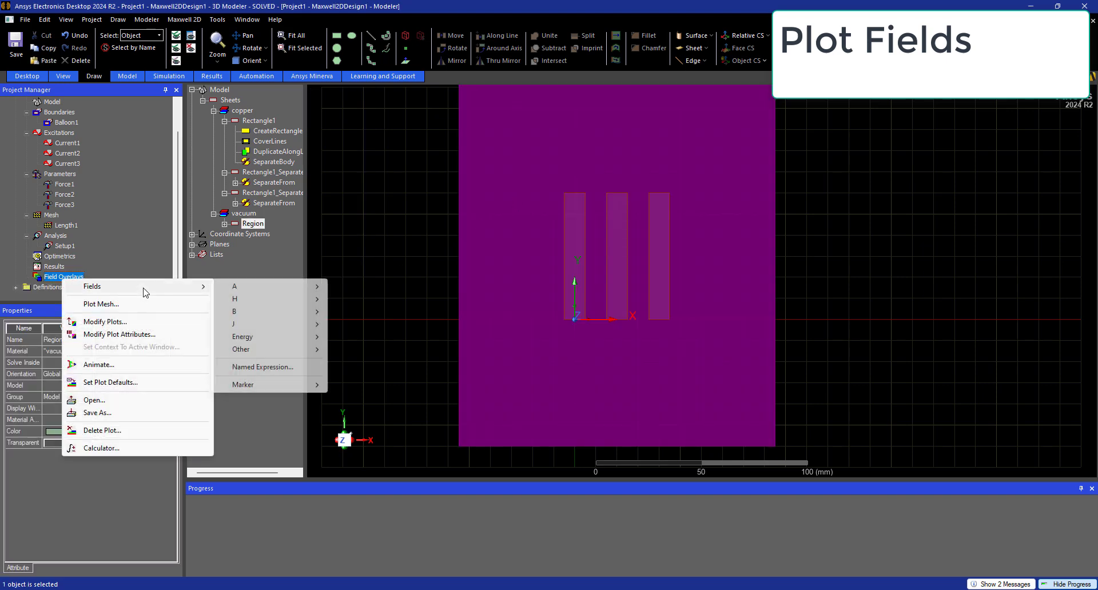
mouse_move(265, 314)
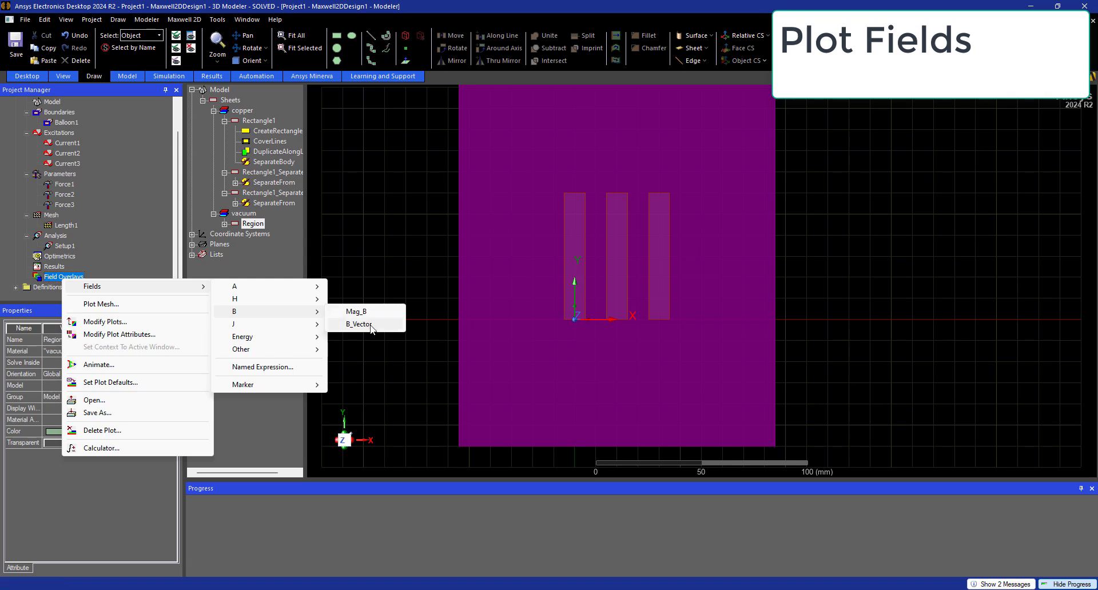
left_click(359, 325)
left_click(526, 399)
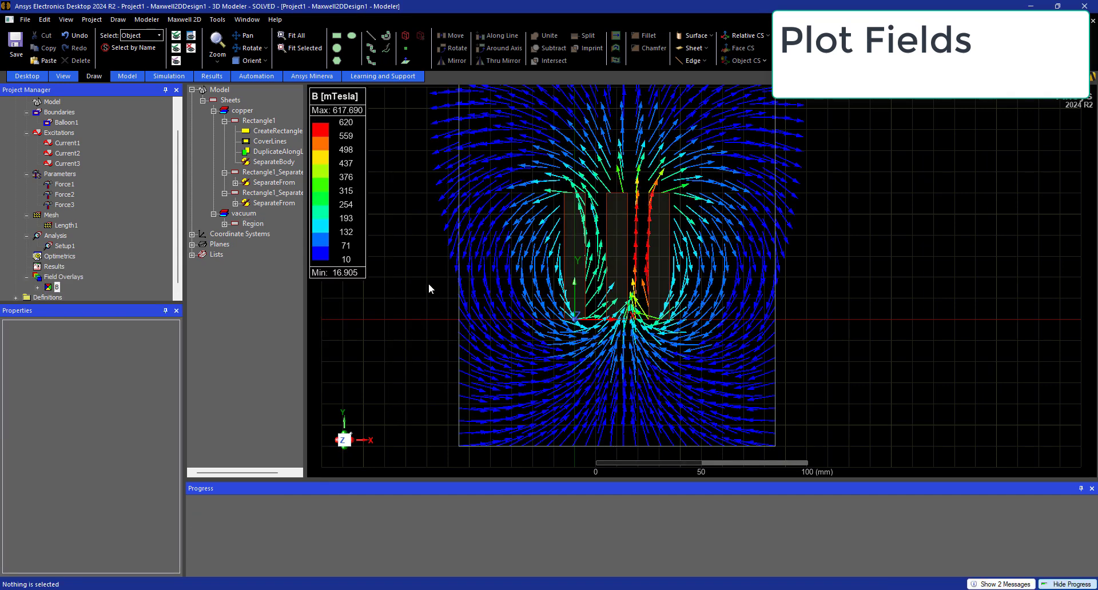
Set the vector plot quality to Very Fine and move the spacing slider left for denser arrows.
double_click(329, 168)
left_click(55, 42)
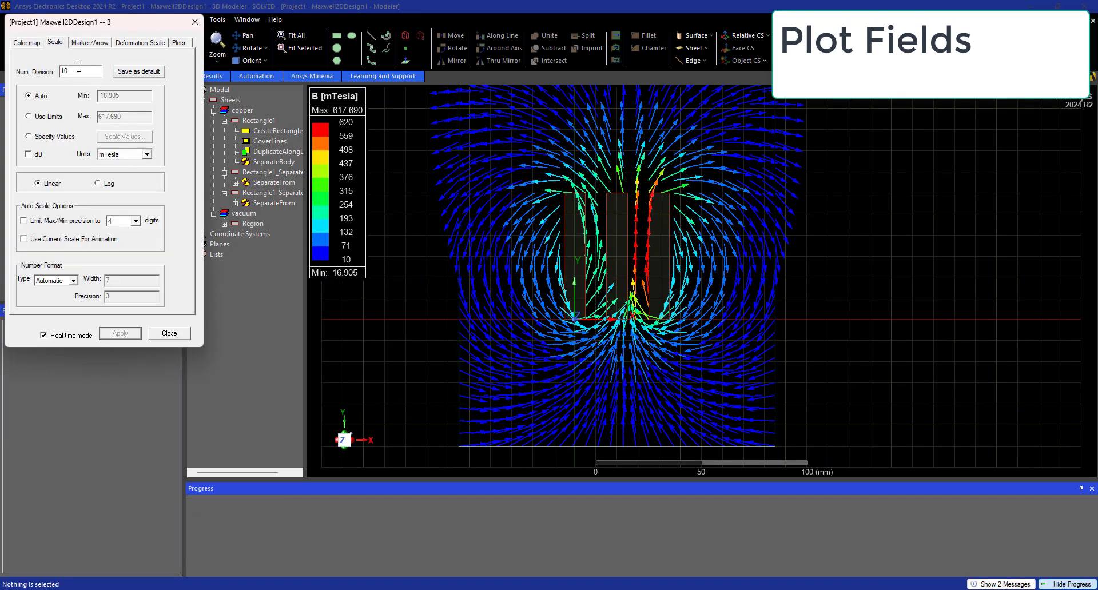
left_click(179, 43)
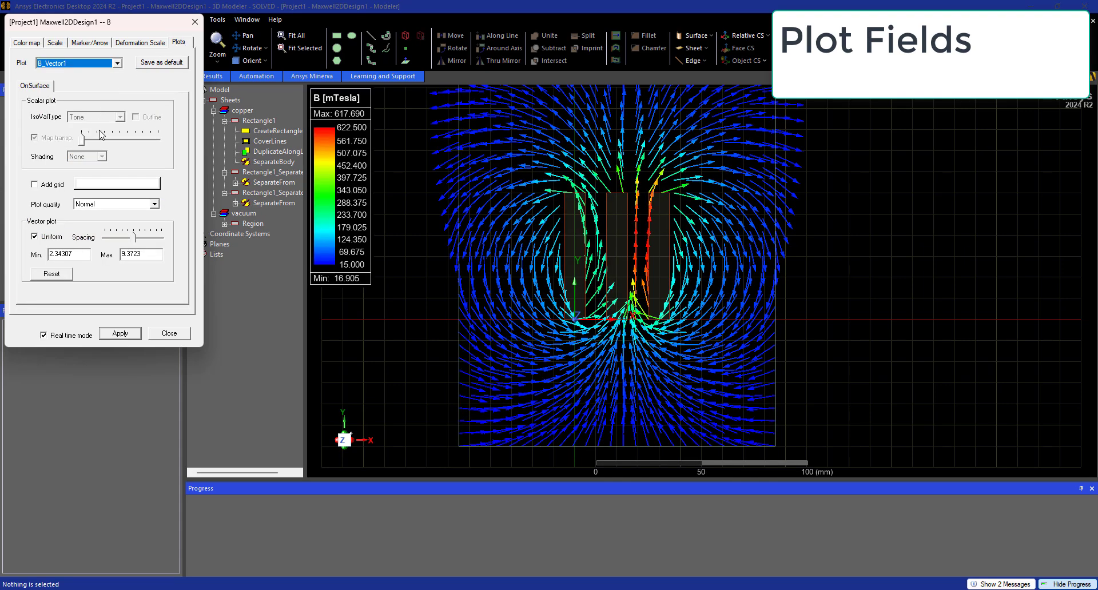
left_click(153, 204)
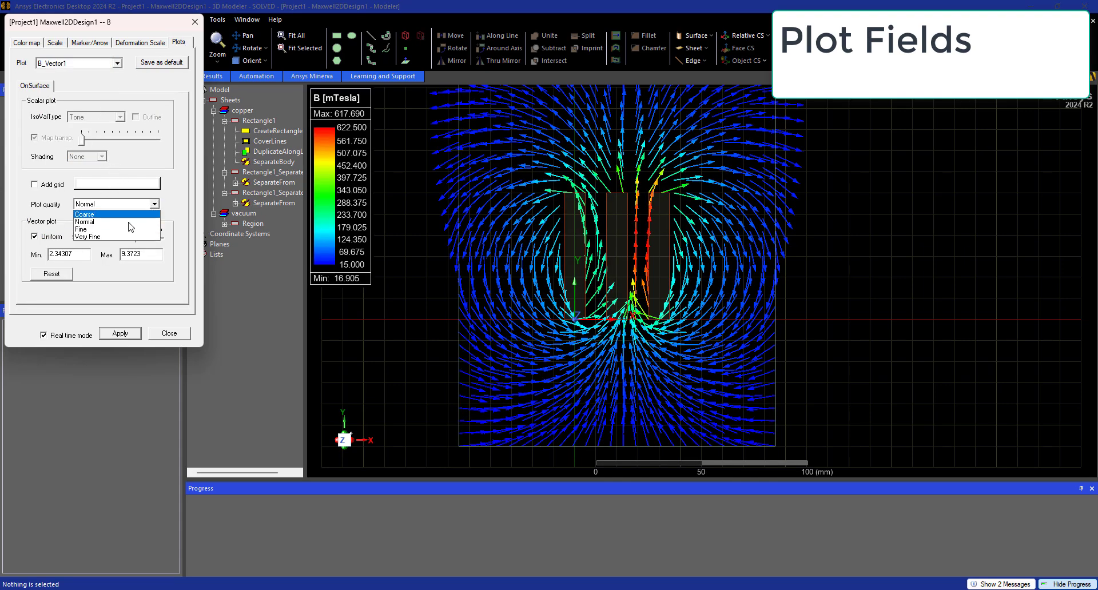
left_click(132, 241)
left_click_drag(133, 236, 131, 236)
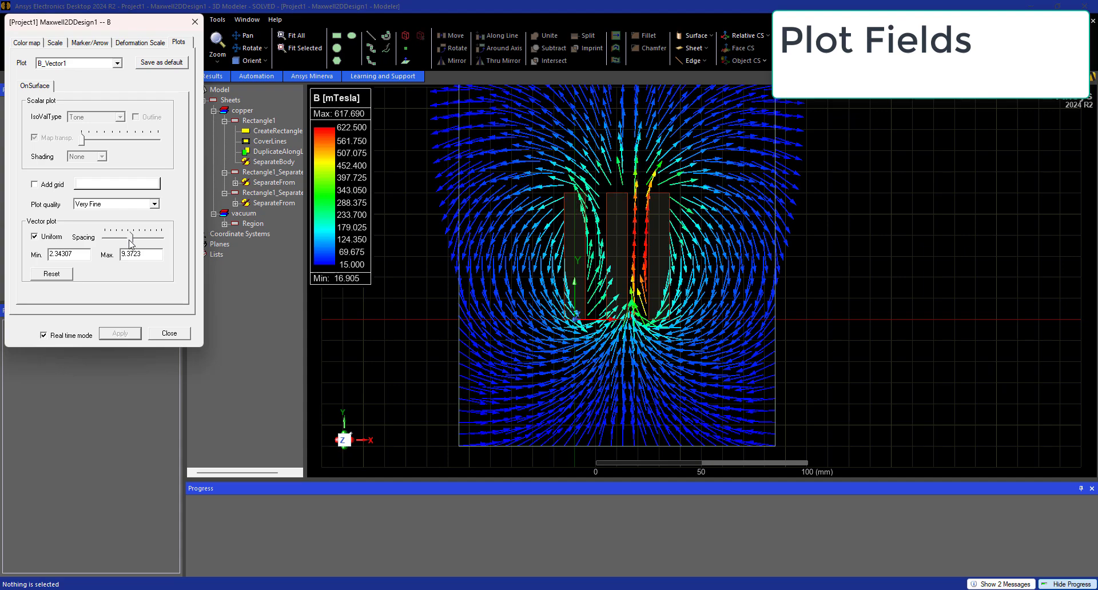
left_click_drag(126, 239, 118, 241)
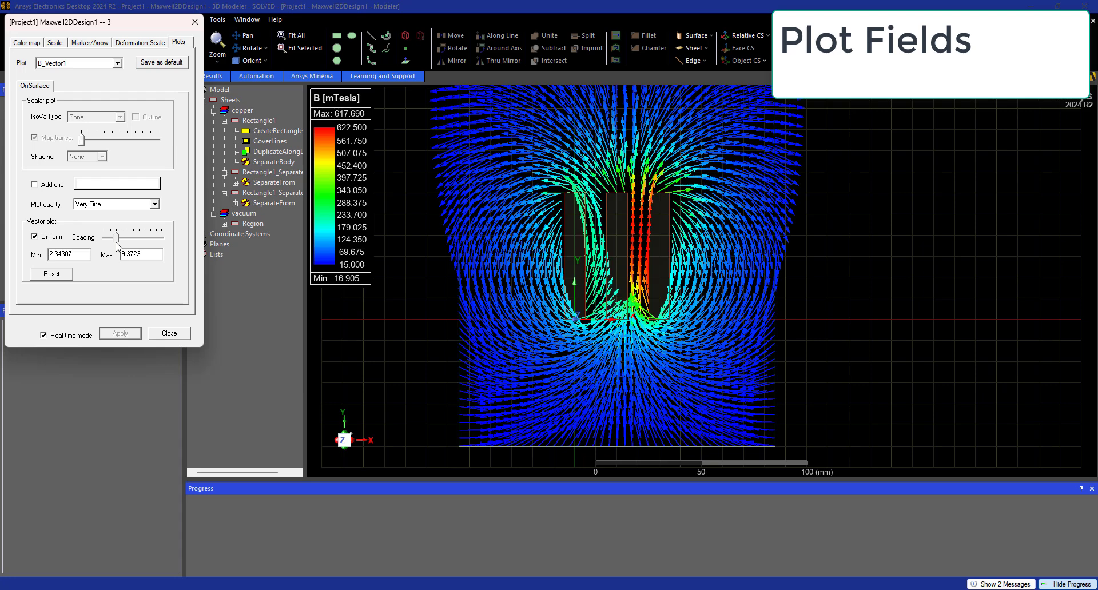
Set the vector arrow size to 5.95e-02 in the Marker/Arrow options and close the plot settings.
left_click(60, 44)
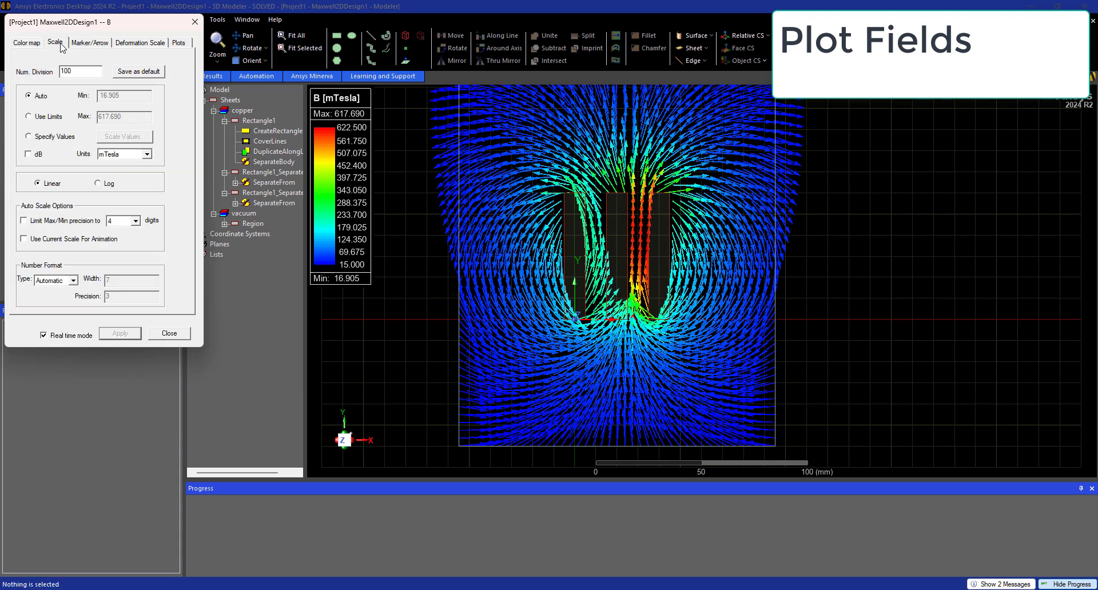
left_click(91, 43)
left_click(94, 176)
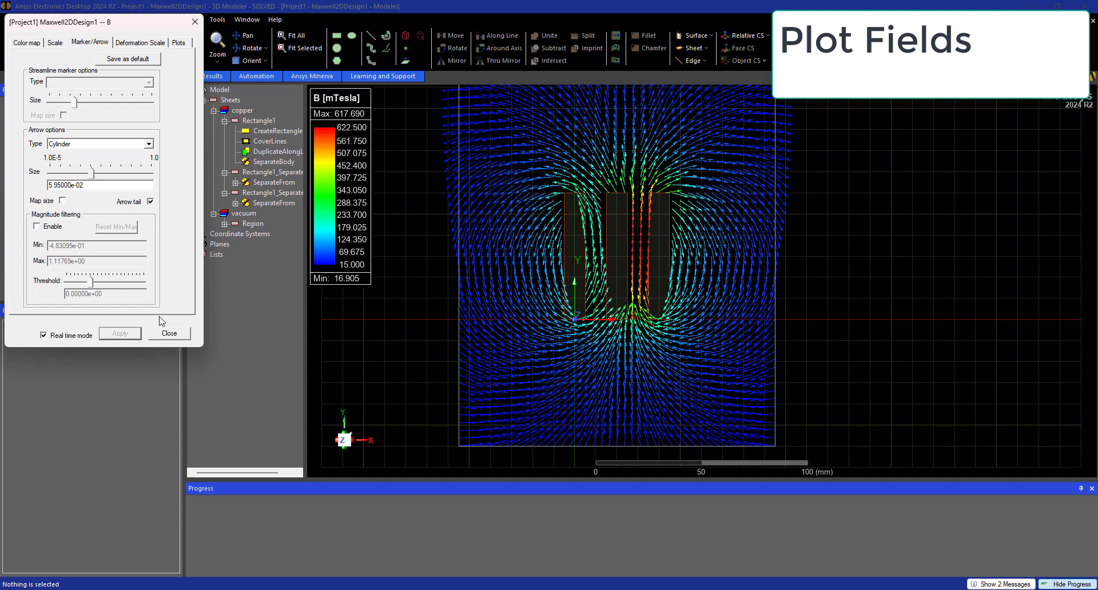
left_click(170, 334)
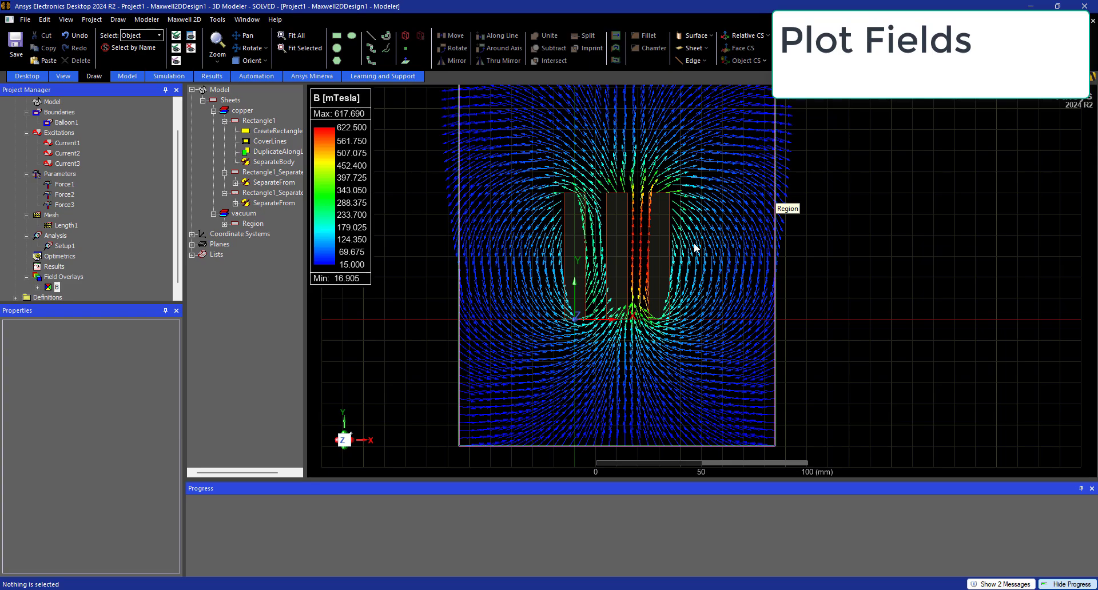
left_click(57, 267)
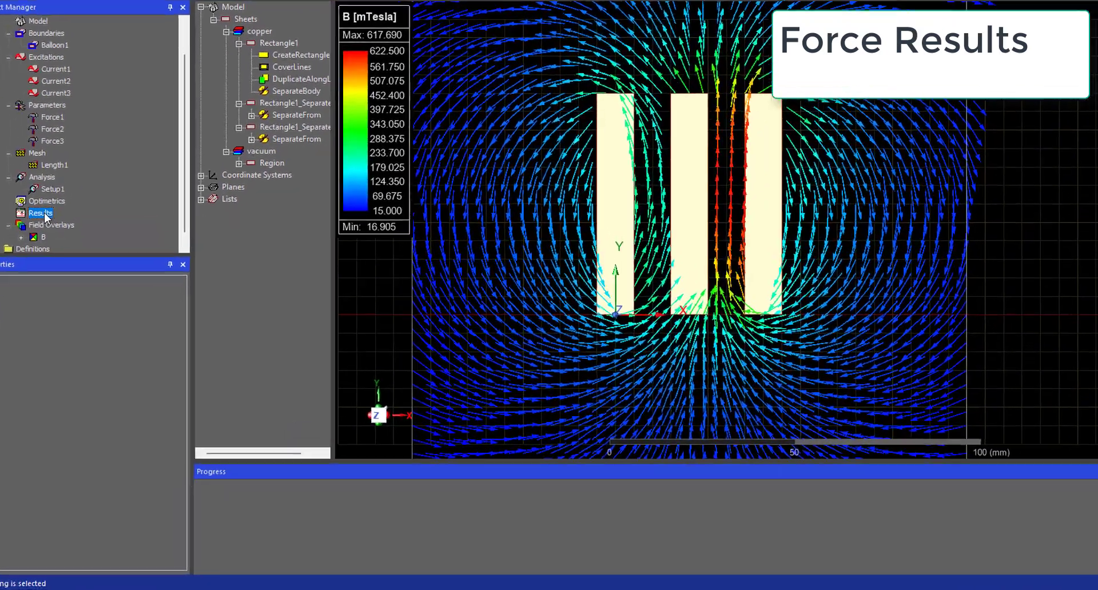
right_click(45, 216)
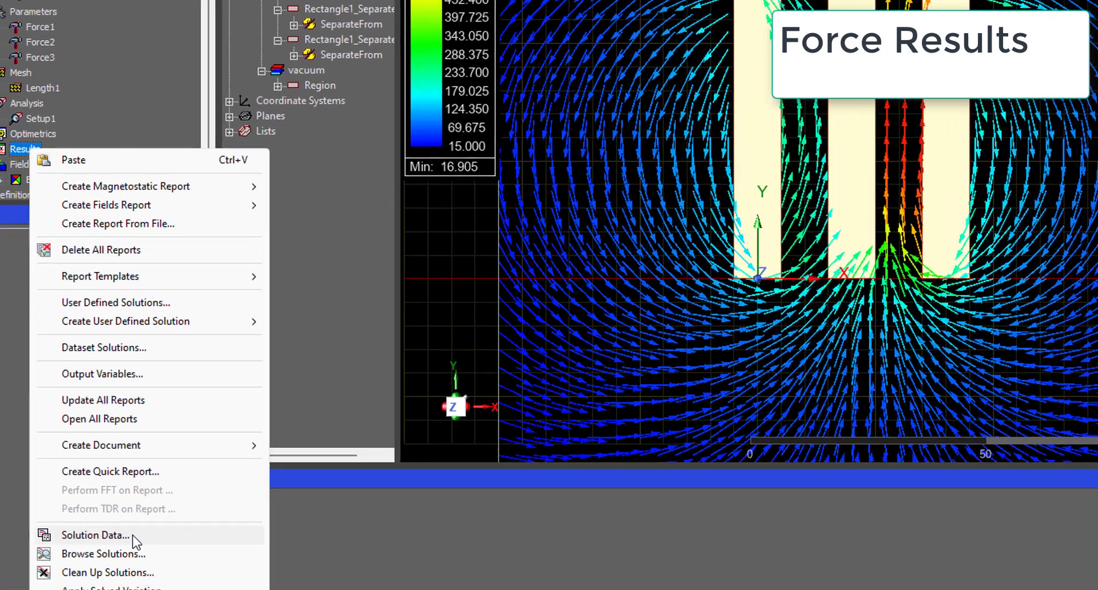
left_click(122, 498)
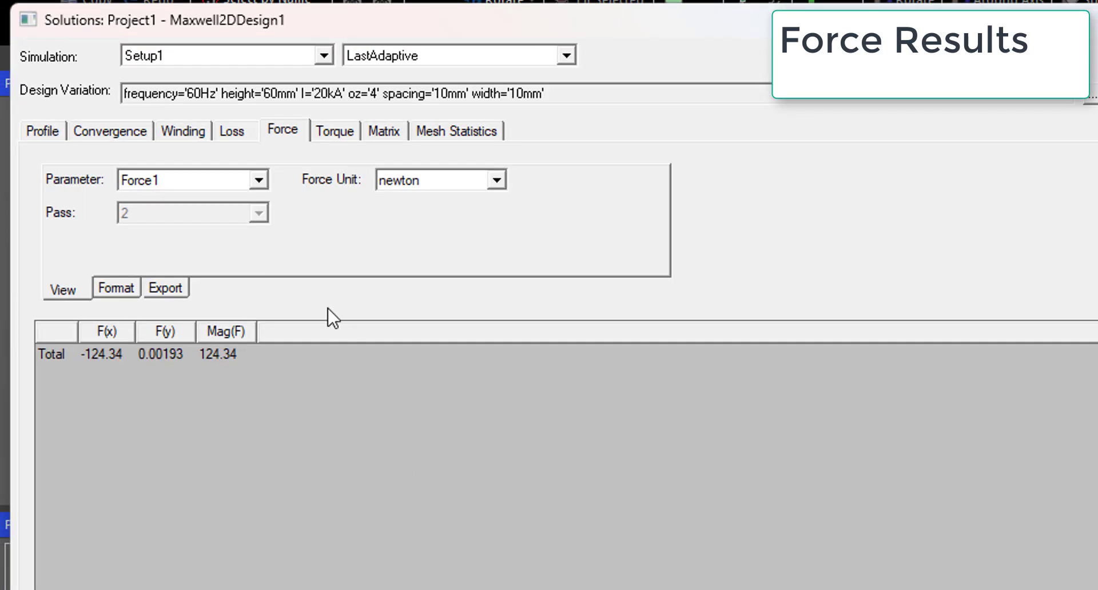
left_click_drag(493, 33, 1084, 29)
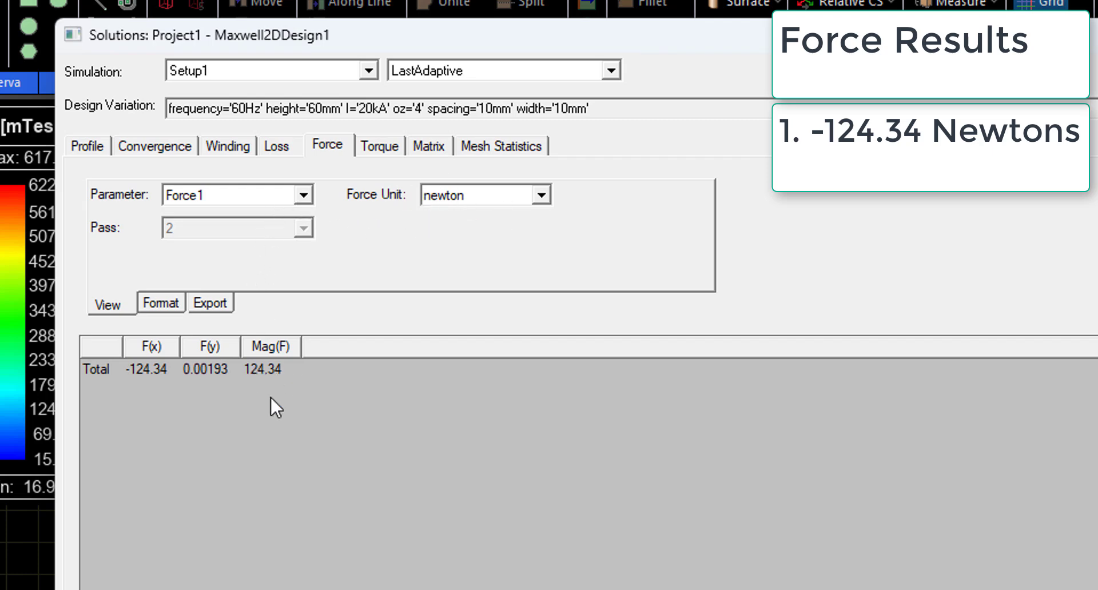
left_click(302, 195)
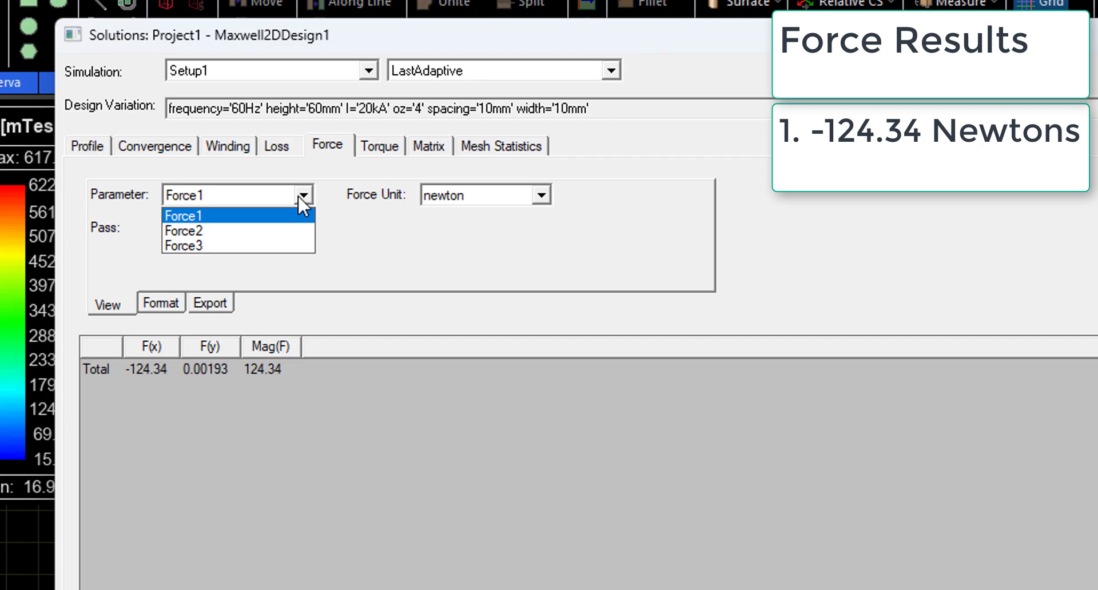
left_click(227, 232)
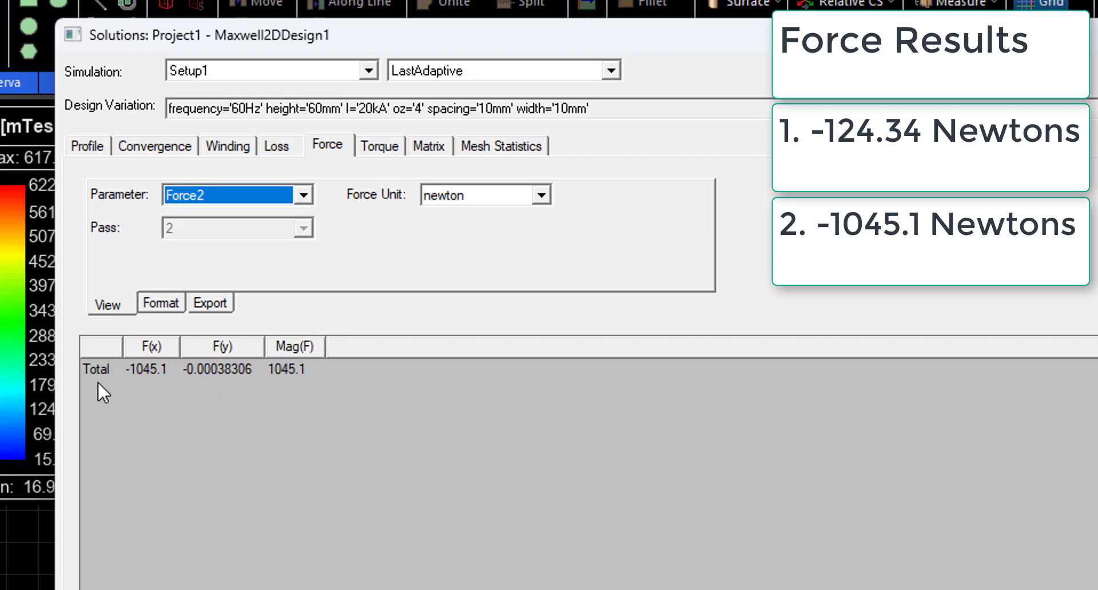
left_click(301, 201)
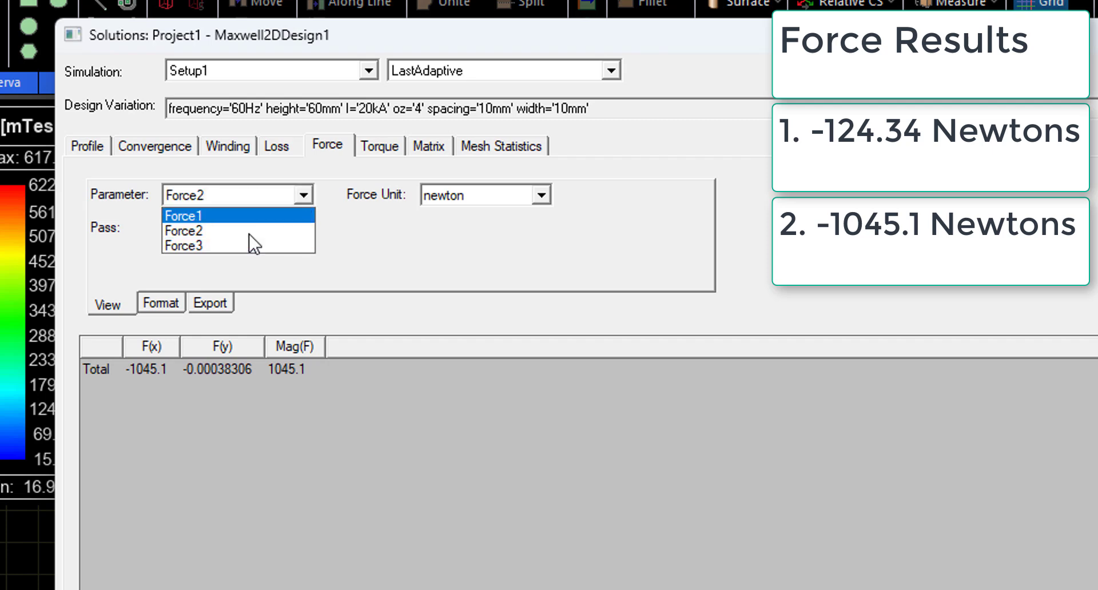
left_click(227, 246)
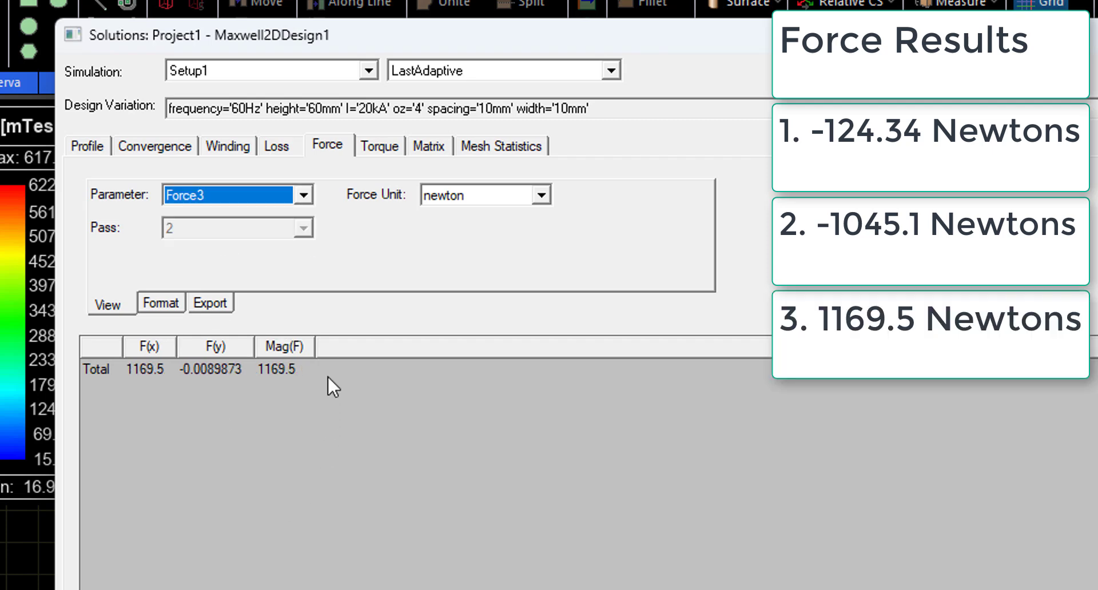